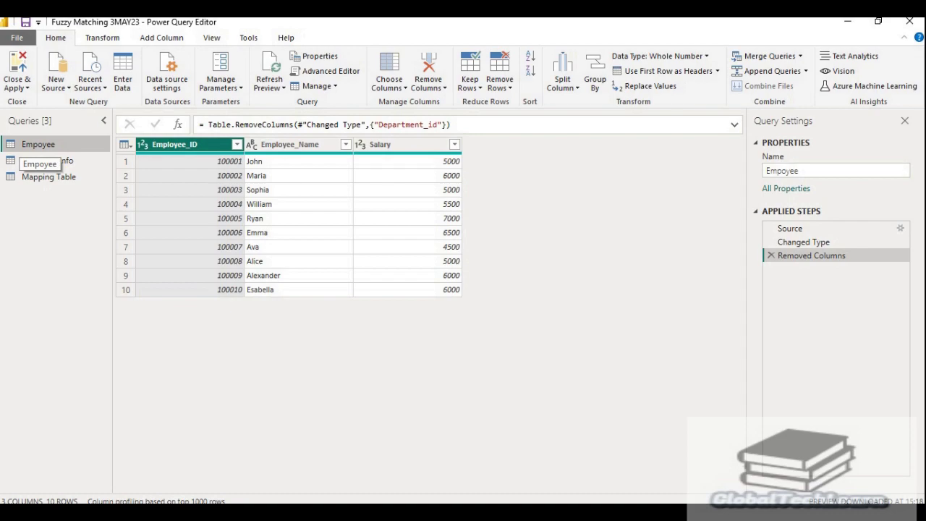
Step: Review the columns of the Empoyee query and of the Employee Info query
left_click(290, 144)
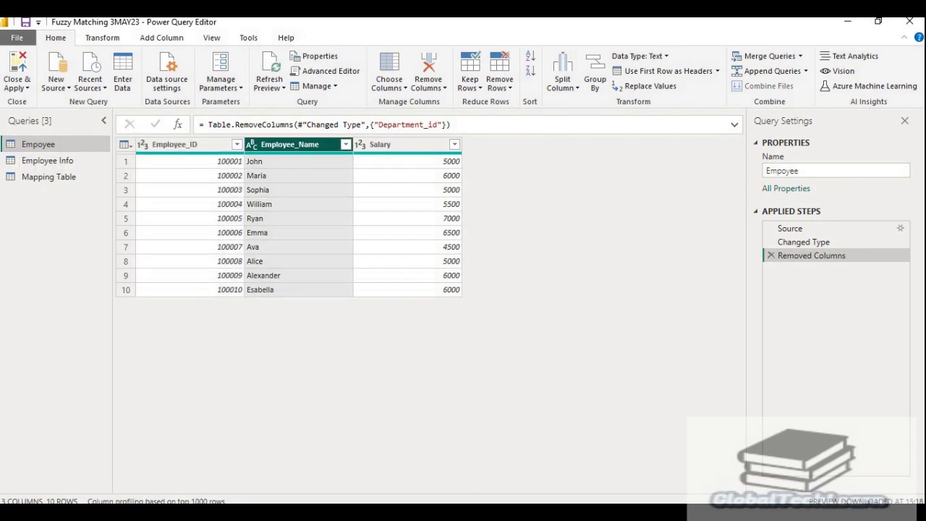
left_click(398, 145)
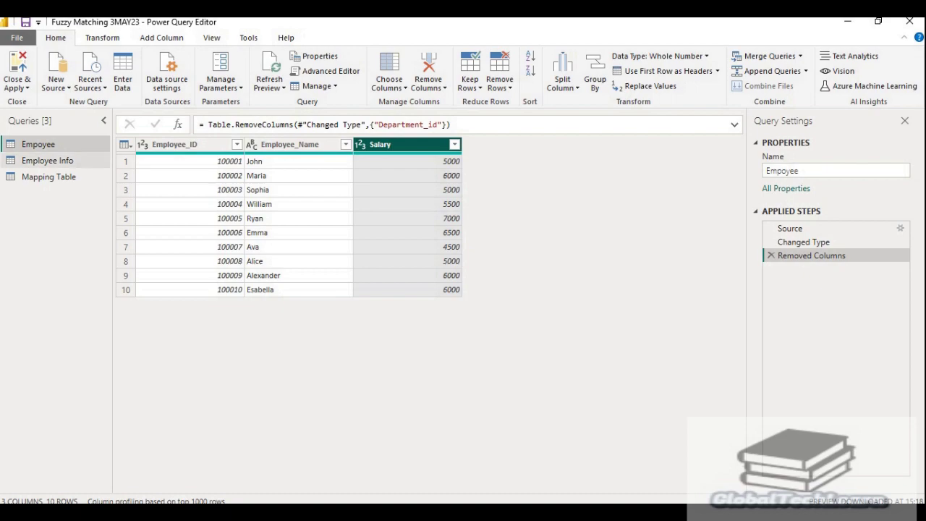
left_click(48, 161)
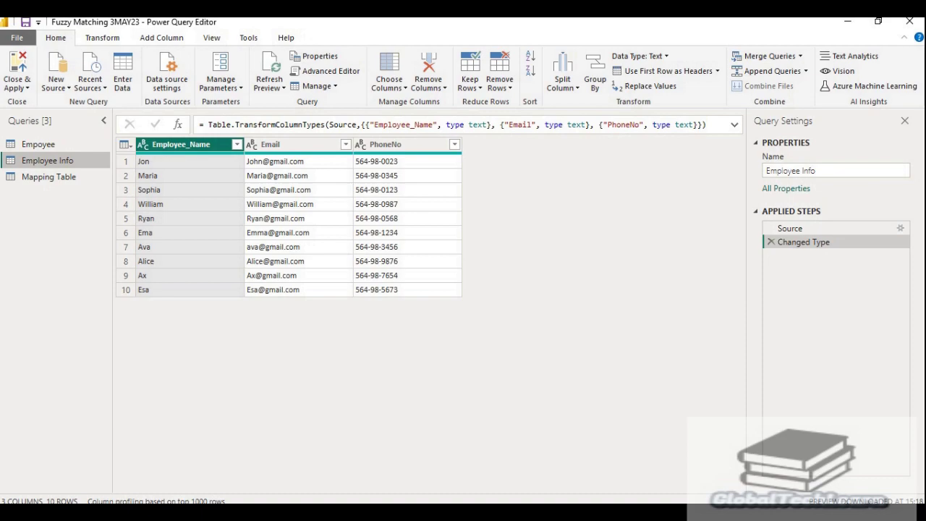
left_click(290, 145)
left_click(398, 145)
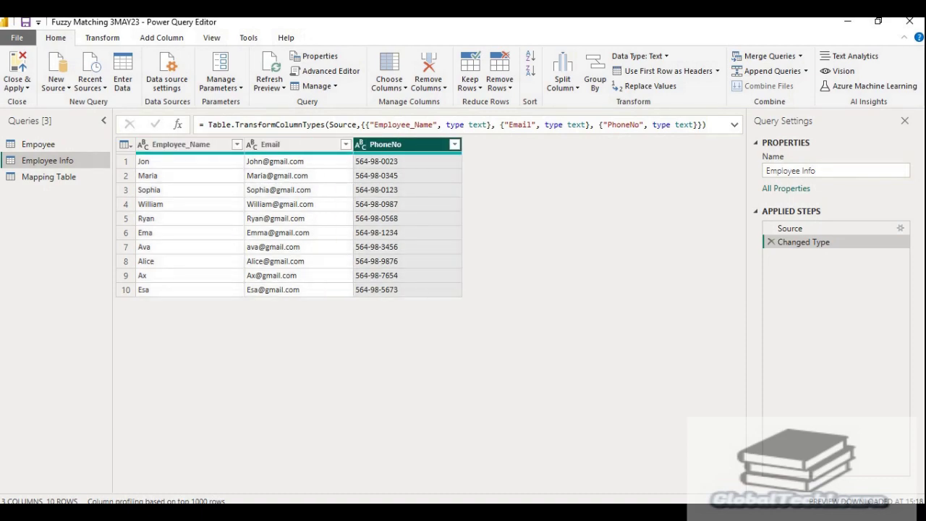
key("ctrl")
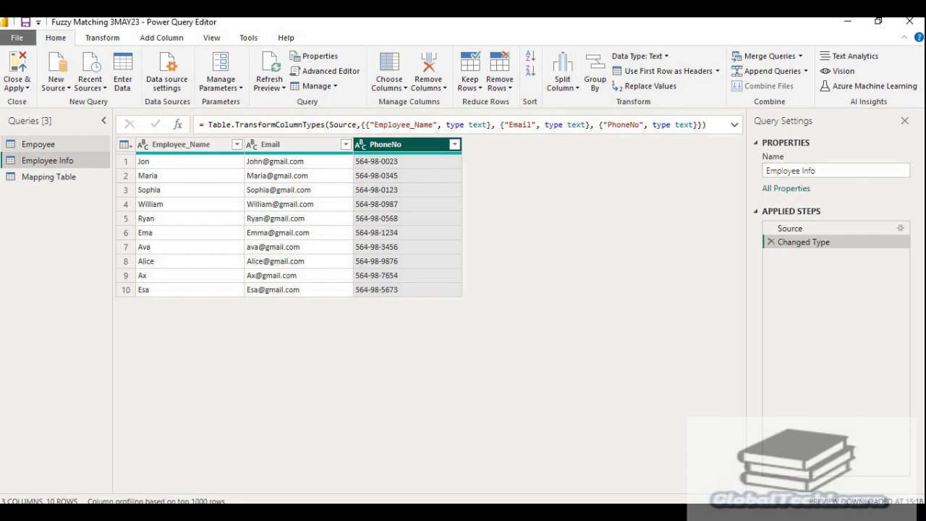
Step: Start merging queries as new, with Empoyee as the first table and Employee Info as the second
left_click(39, 145)
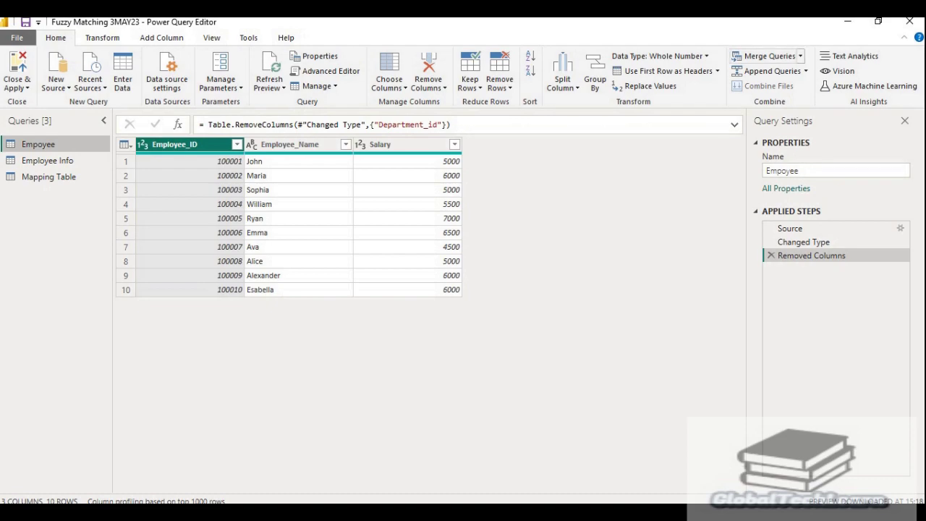
left_click(800, 56)
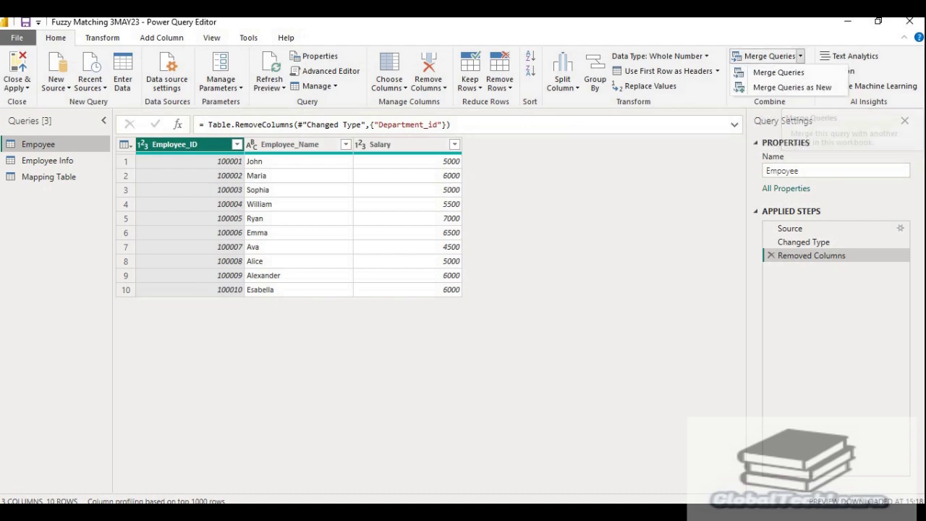
left_click(793, 87)
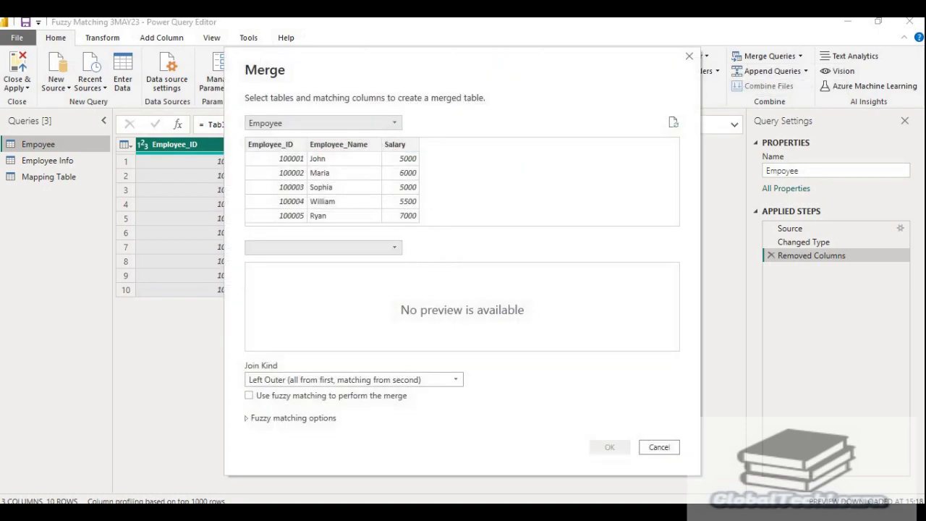
left_click(322, 247)
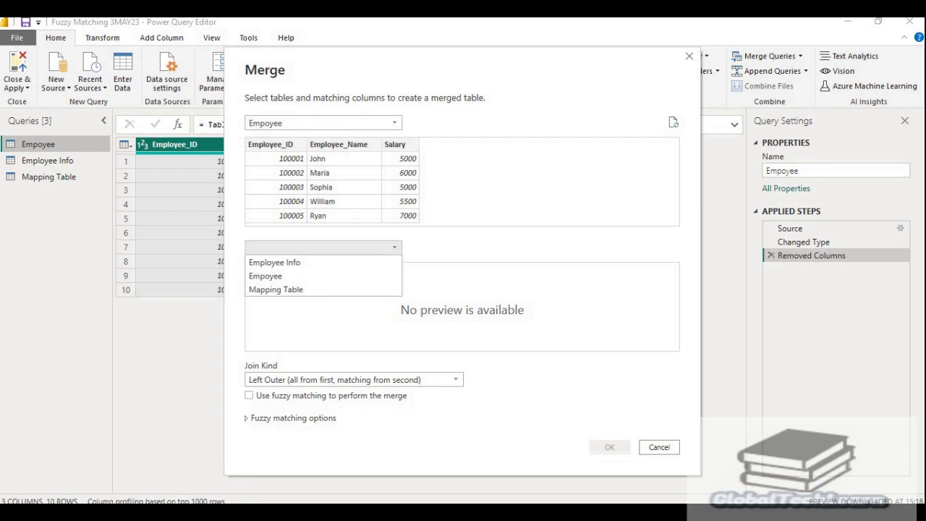
left_click(275, 261)
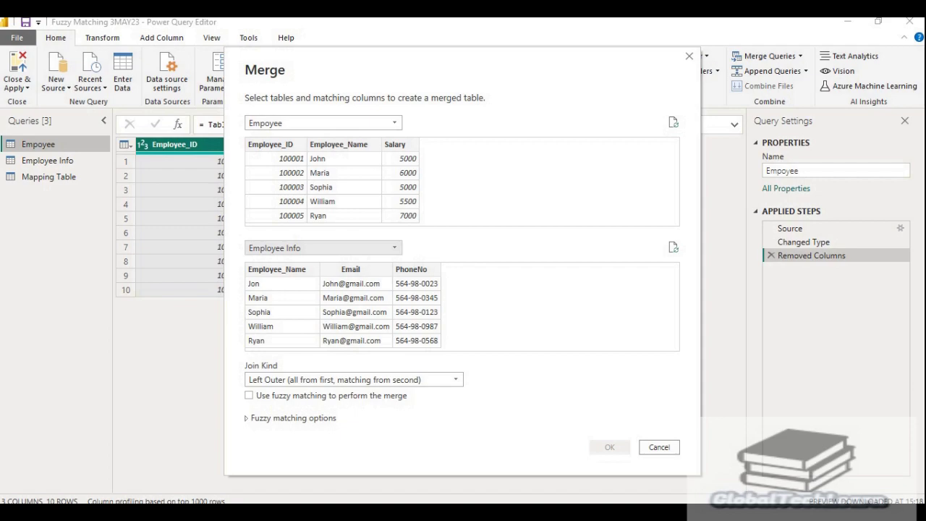
Step: Match both tables on Employee_Name and create the merge with join kind Inner (only matching rows)
left_click(339, 145)
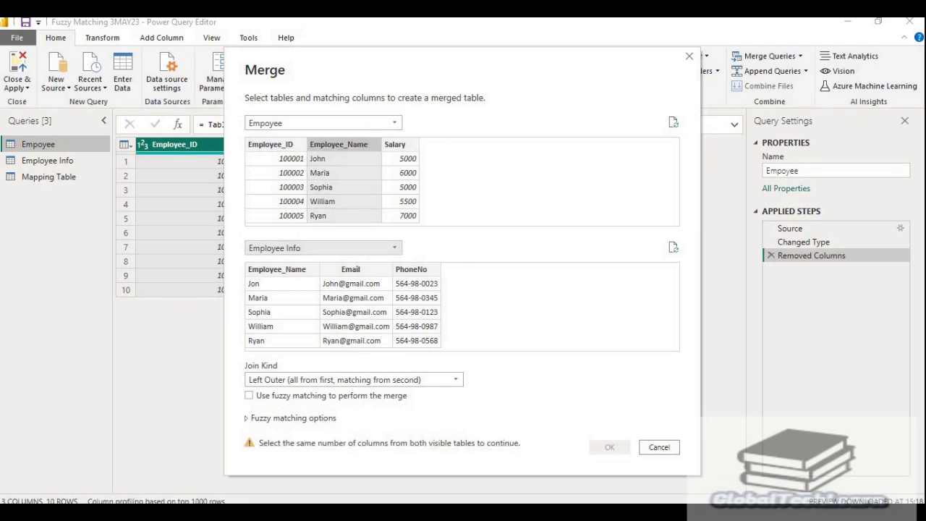
left_click(278, 270)
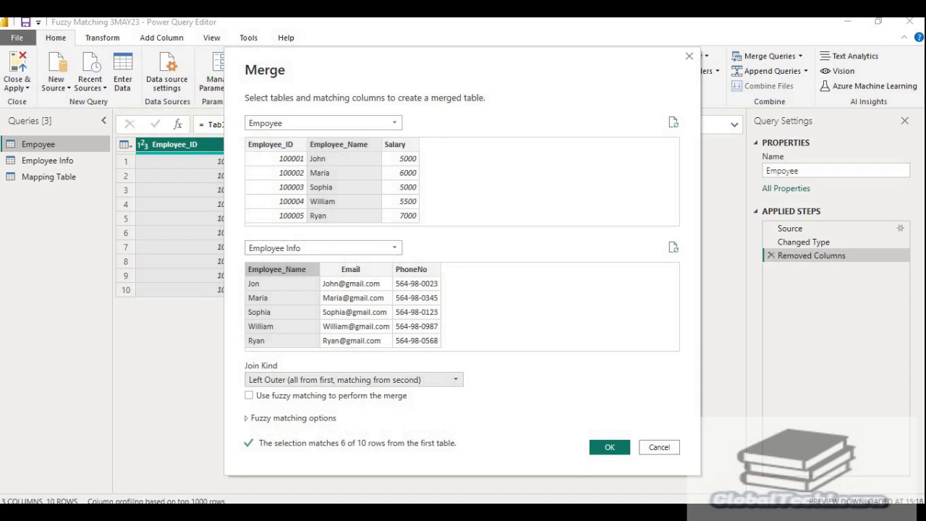
left_click(354, 379)
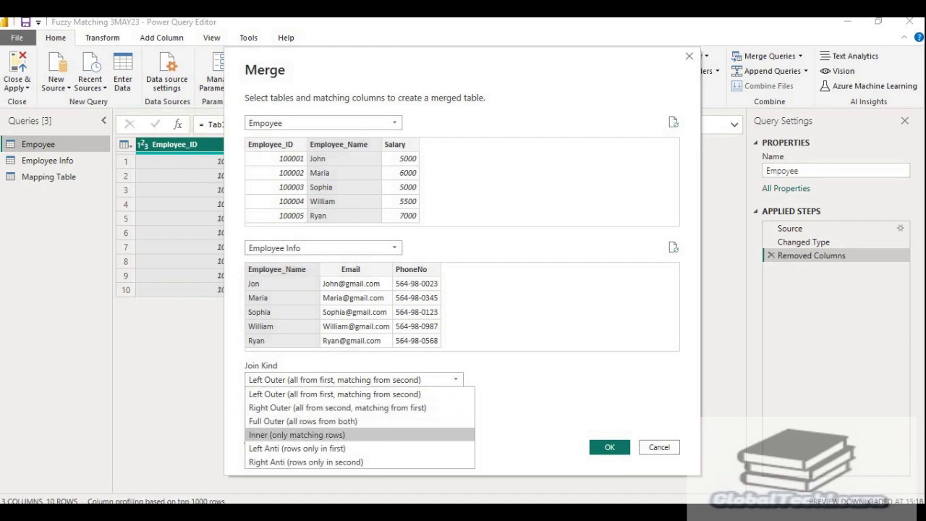
left_click(296, 435)
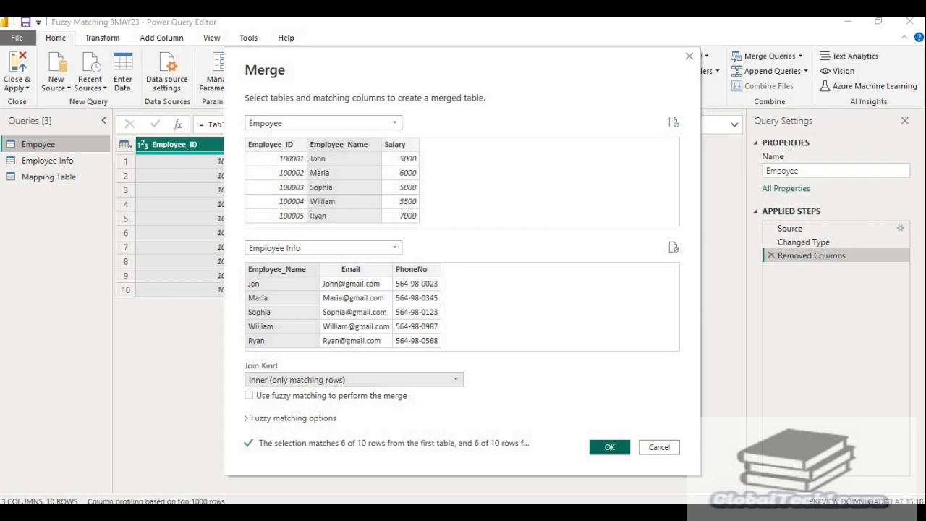
left_click(610, 446)
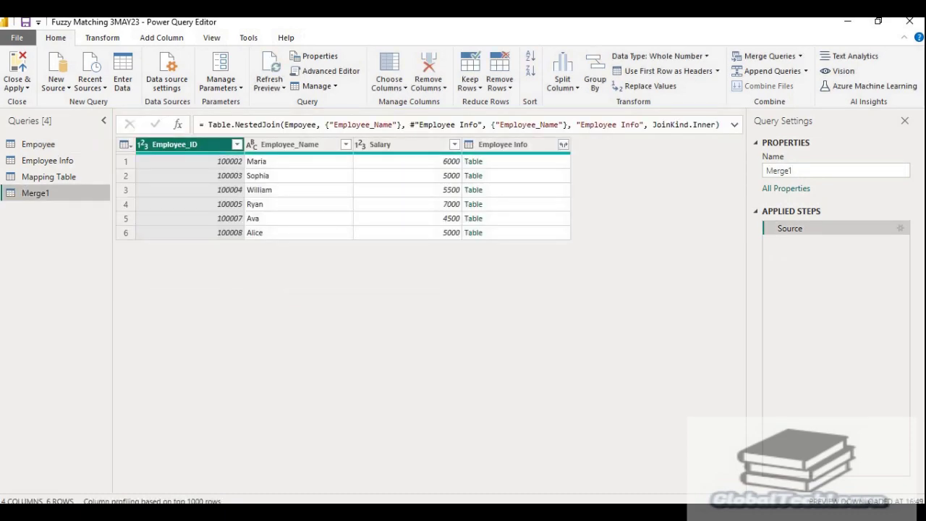
Step: Rename the merged query Employee Details and expand all columns of Employee Info, using the original column name as prefix
double_click(36, 193)
type("Em")
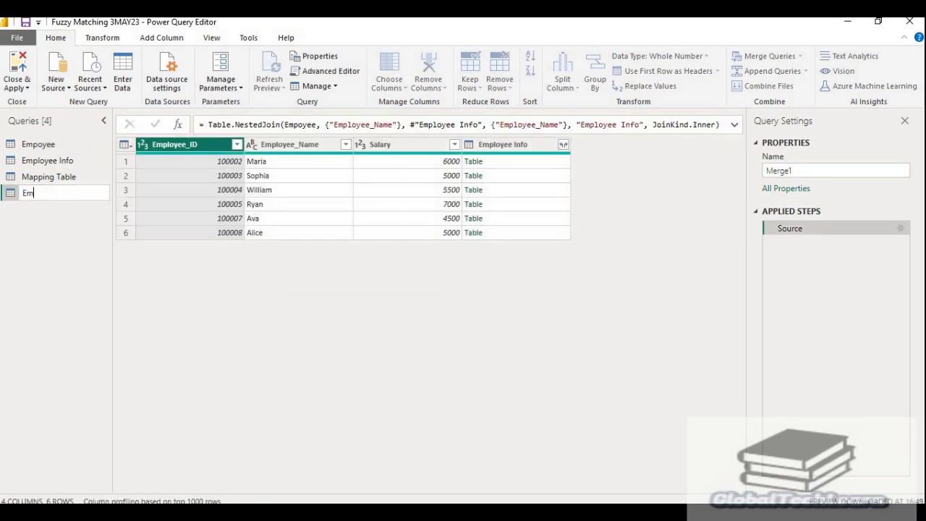
type("ployee Details")
key("Return")
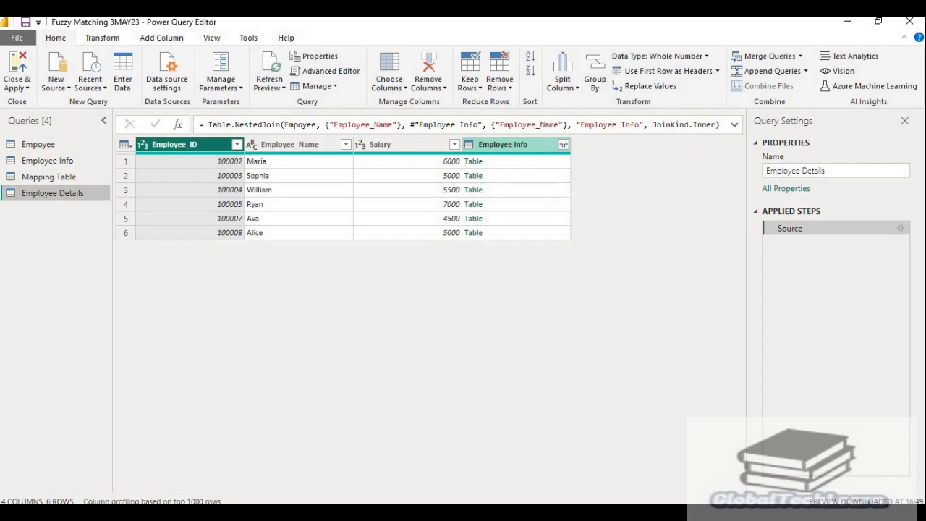
left_click(563, 144)
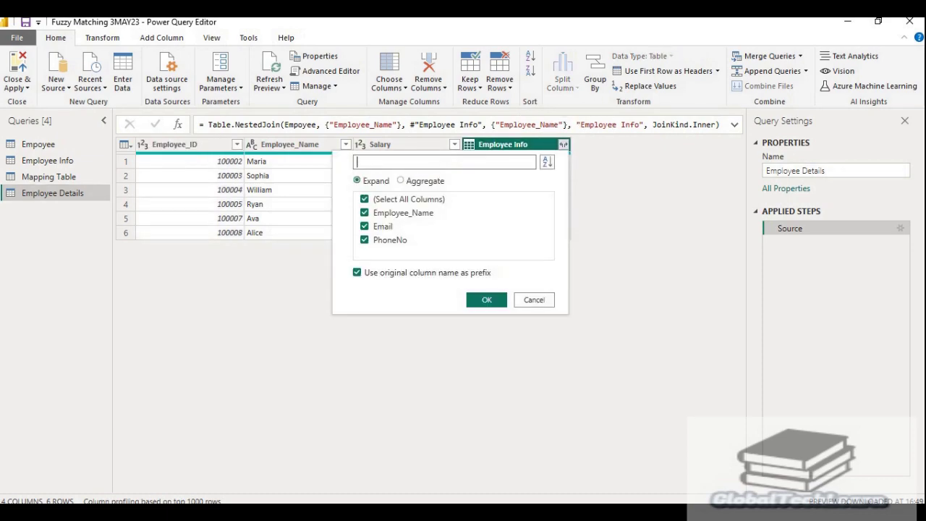
left_click(486, 300)
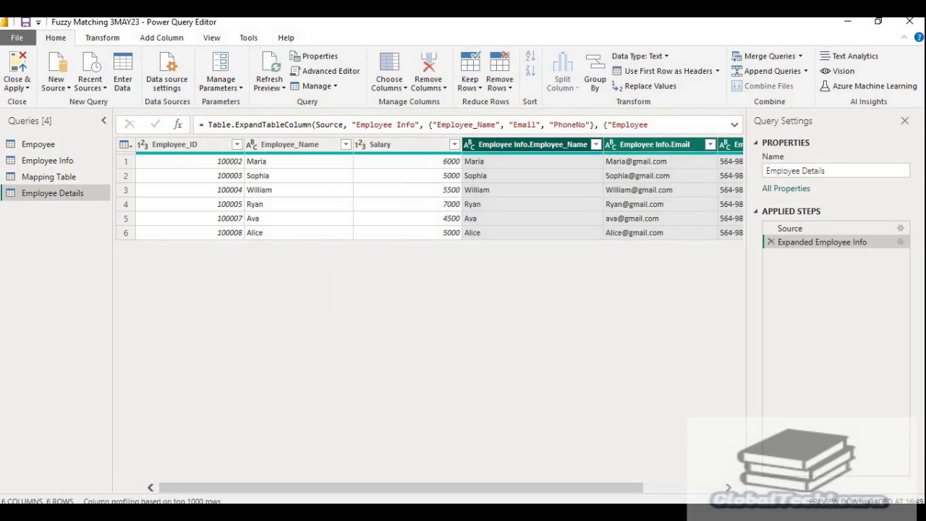
Step: Compare Empoyee and Employee Info with the merged Employee Details query, checking the Employee_Name spellings in rows 1 and 6 of both source tables
left_click(38, 144)
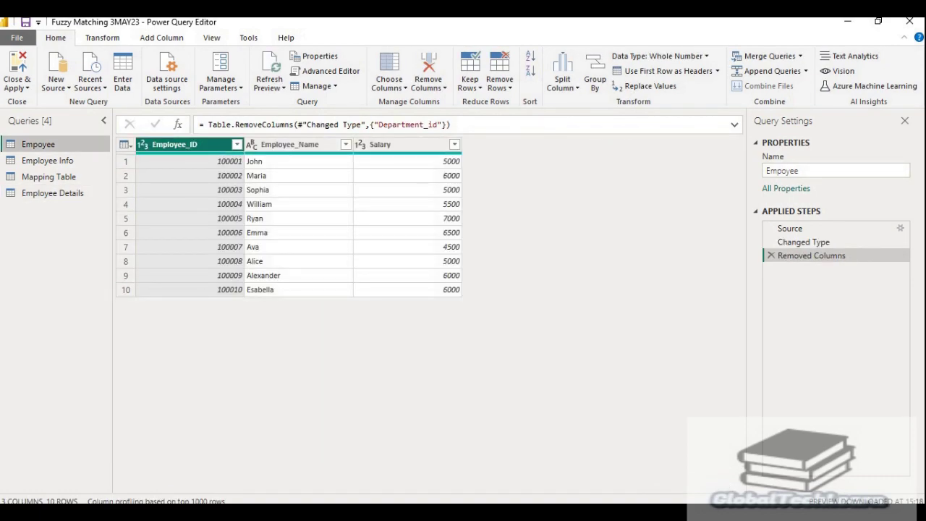
left_click(47, 160)
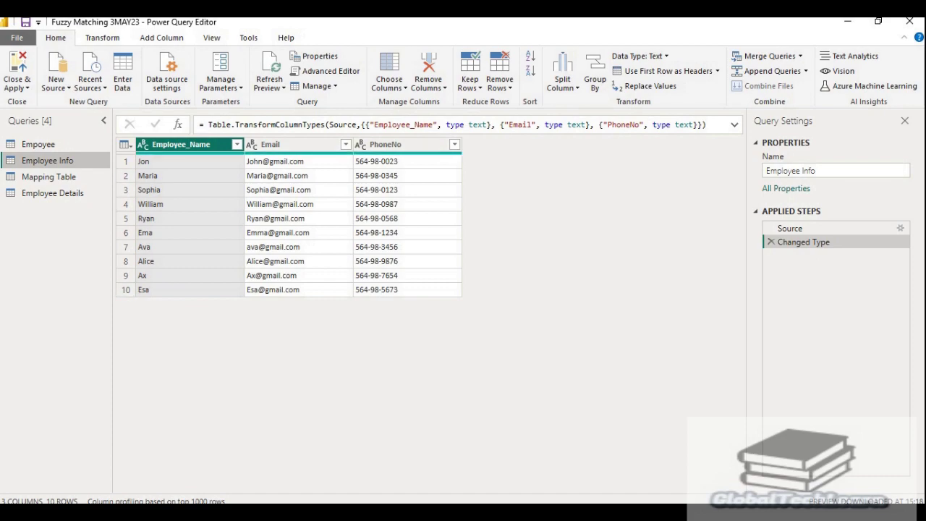
left_click(53, 193)
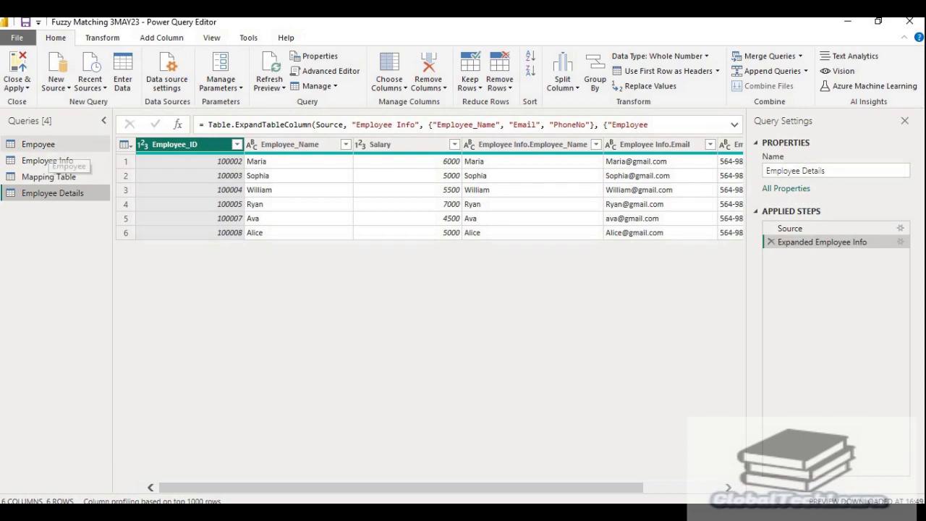
left_click(43, 145)
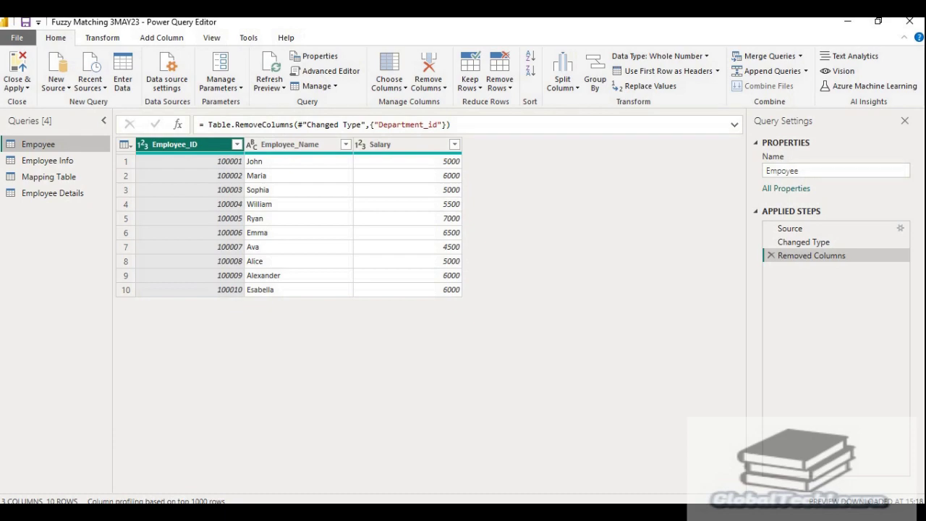
left_click(298, 162)
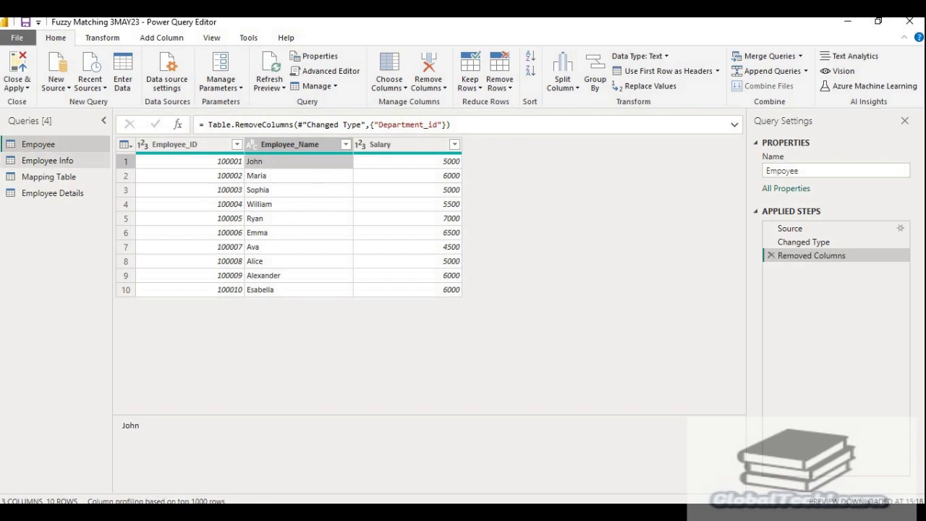
left_click(47, 161)
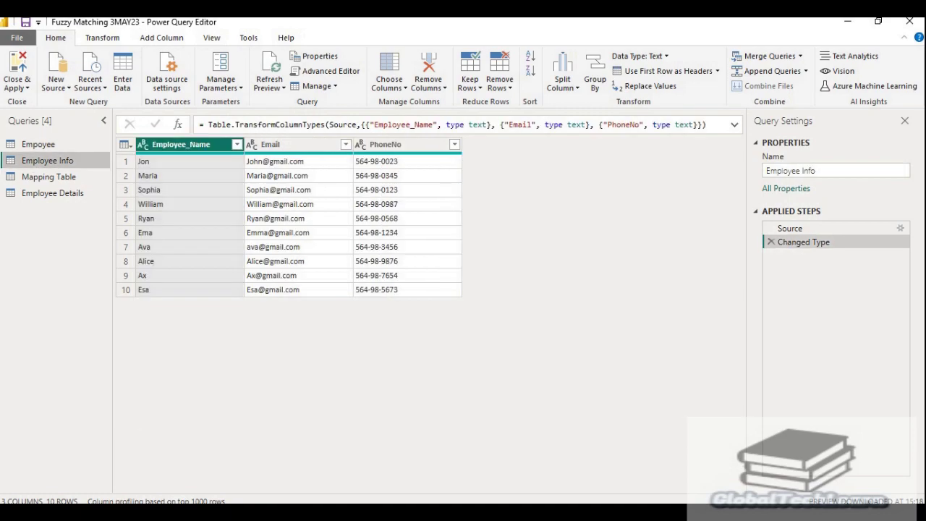
left_click(189, 162)
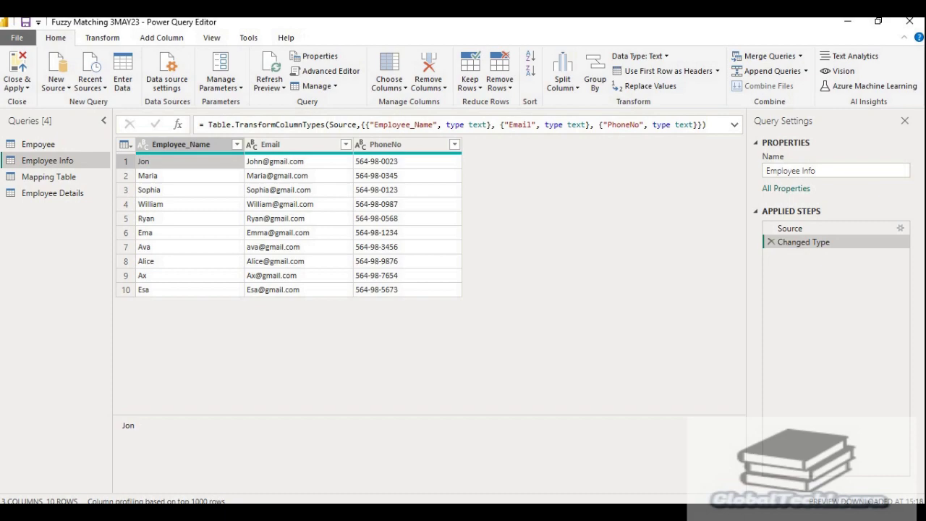
left_click(39, 145)
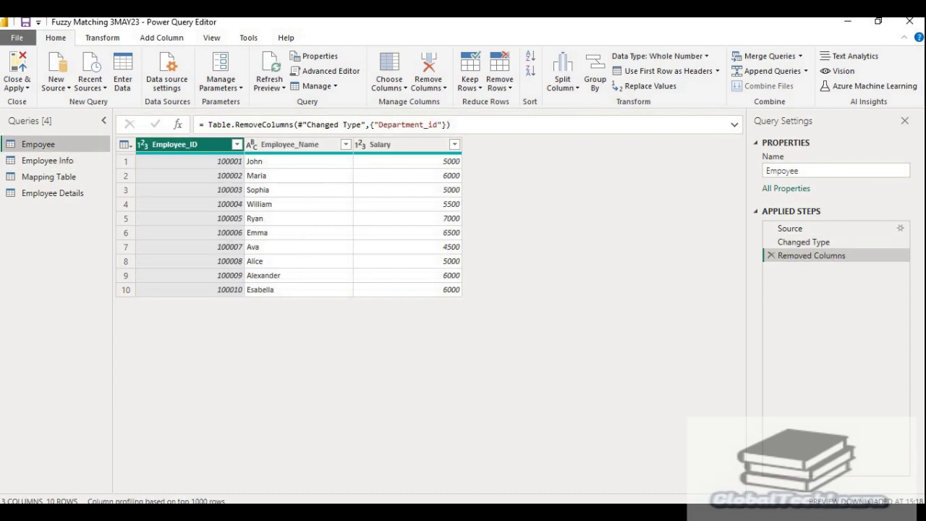
left_click(298, 233)
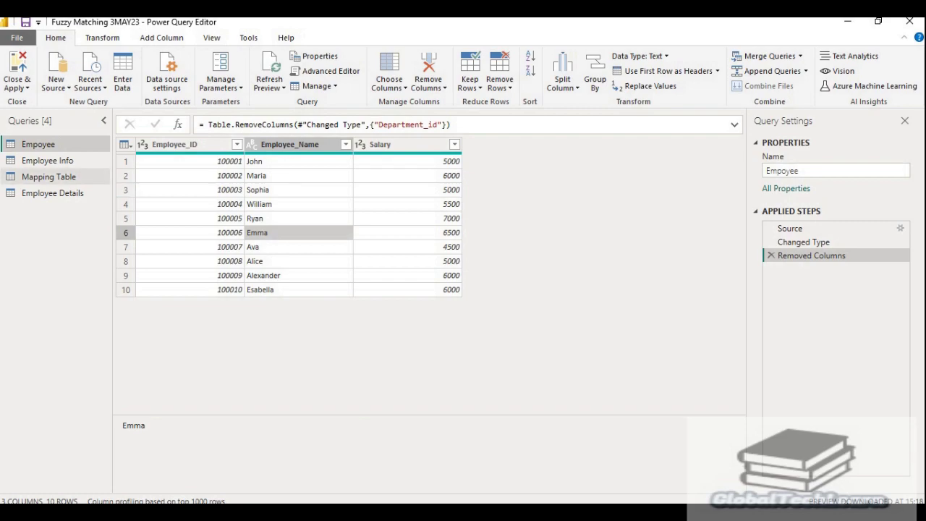
left_click(51, 160)
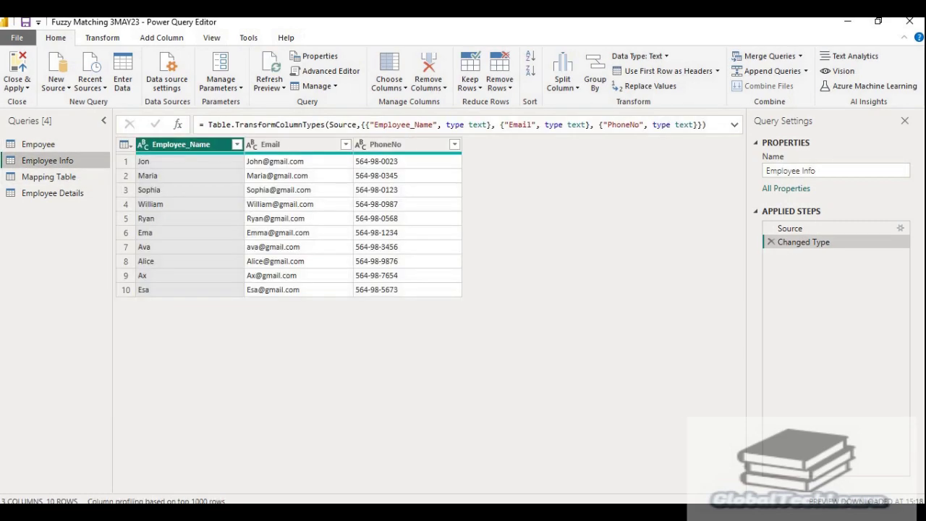
left_click(158, 232)
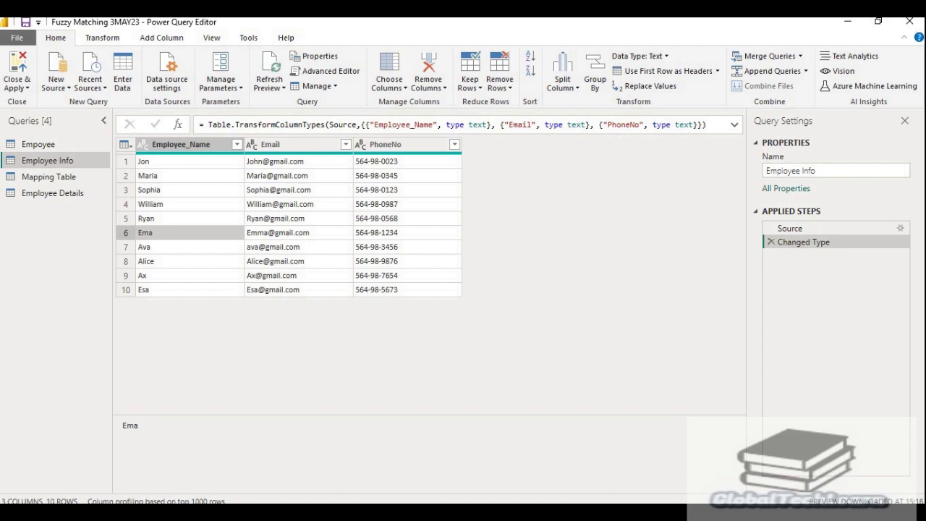
key("ctrl")
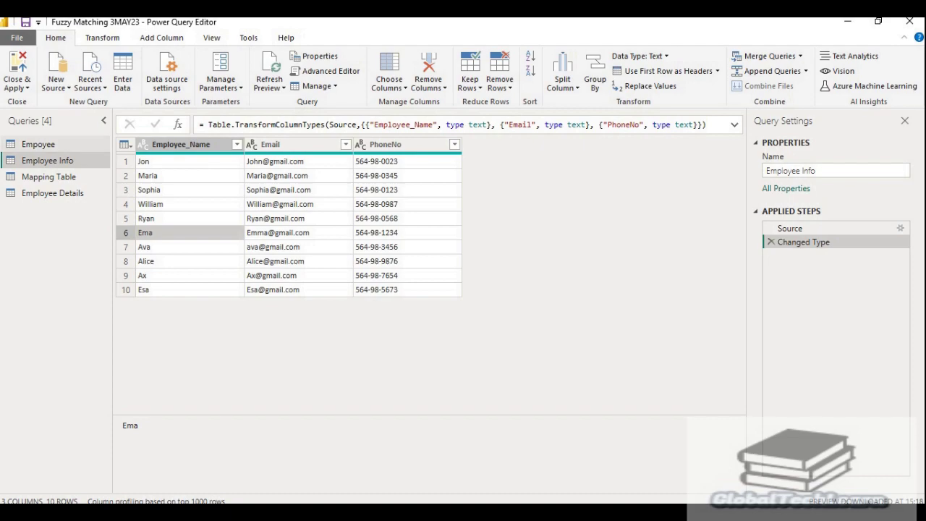
Step: Edit the Source step of Employee Details so the merge uses fuzzy matching
left_click(53, 194)
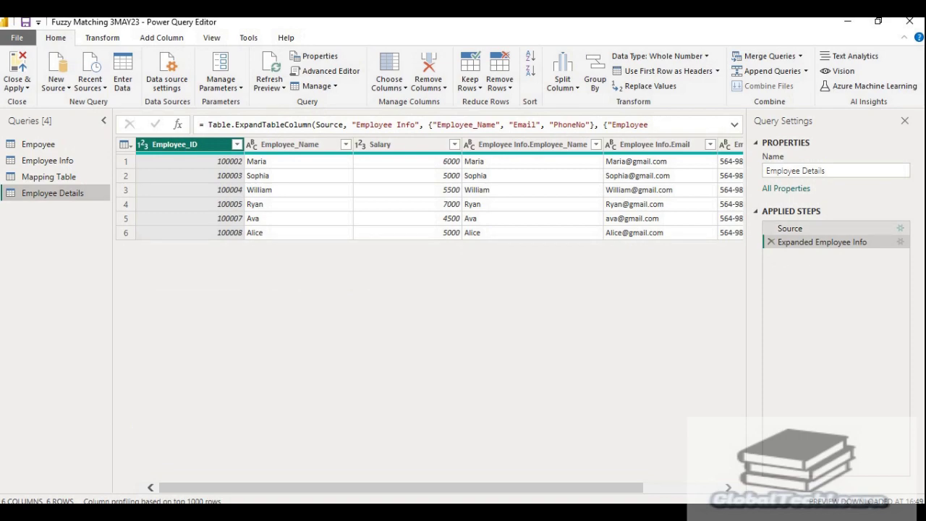
left_click(901, 229)
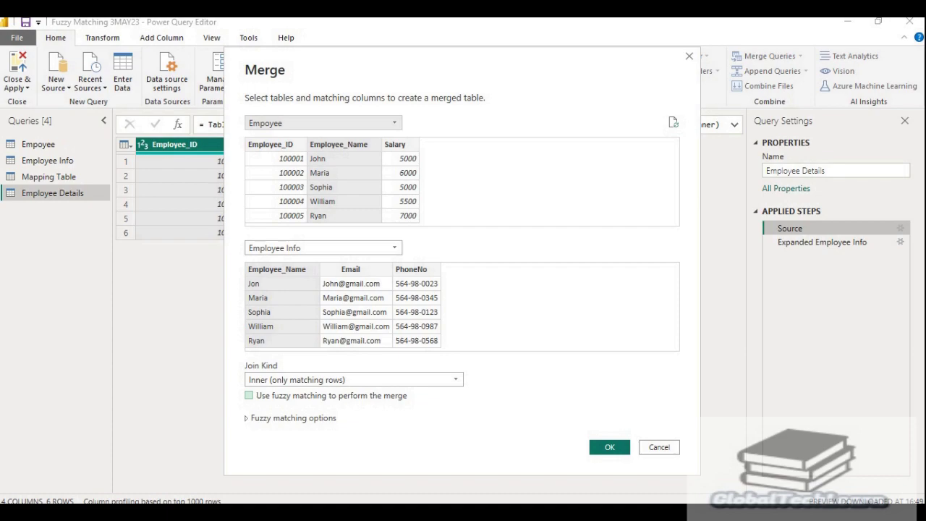
left_click(249, 395)
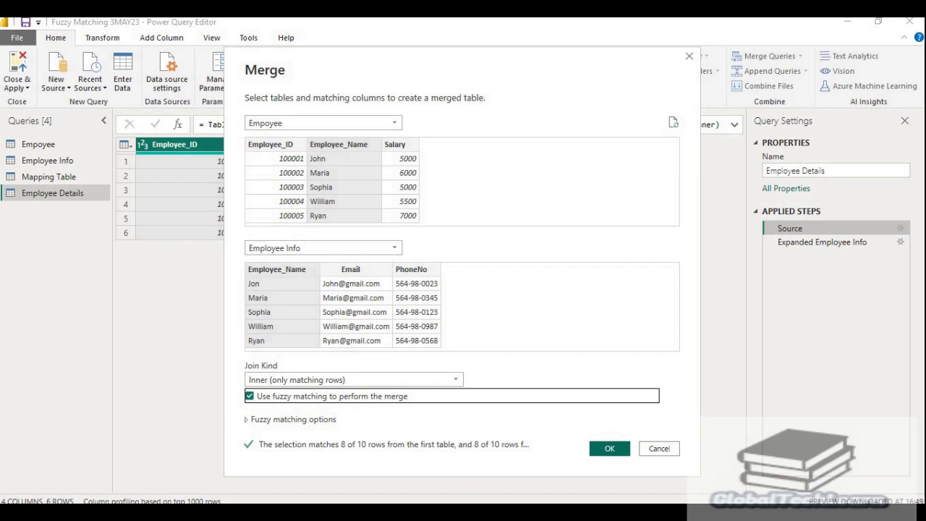
left_click(610, 448)
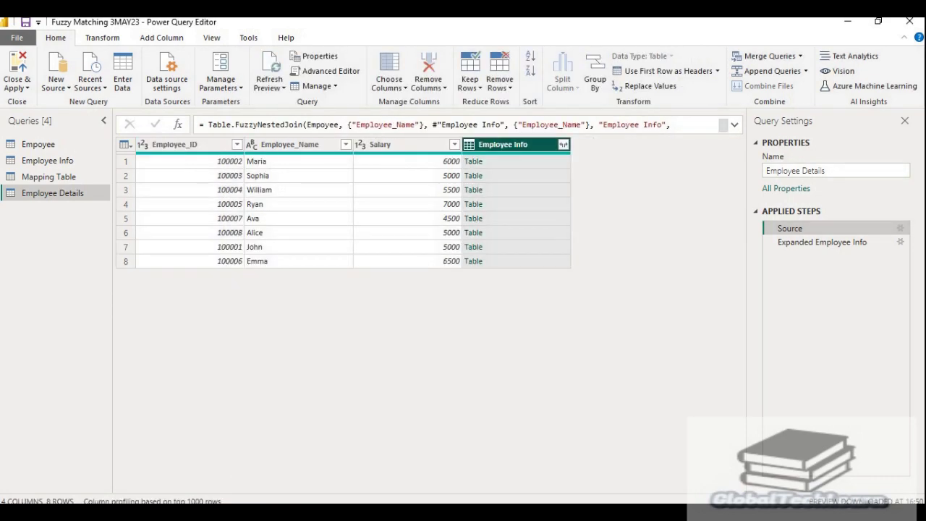
Step: Examine the expanded Employee Details result, comparing Employee_Name with Employee Info.Employee_Name in rows 7 and 8
left_click(822, 242)
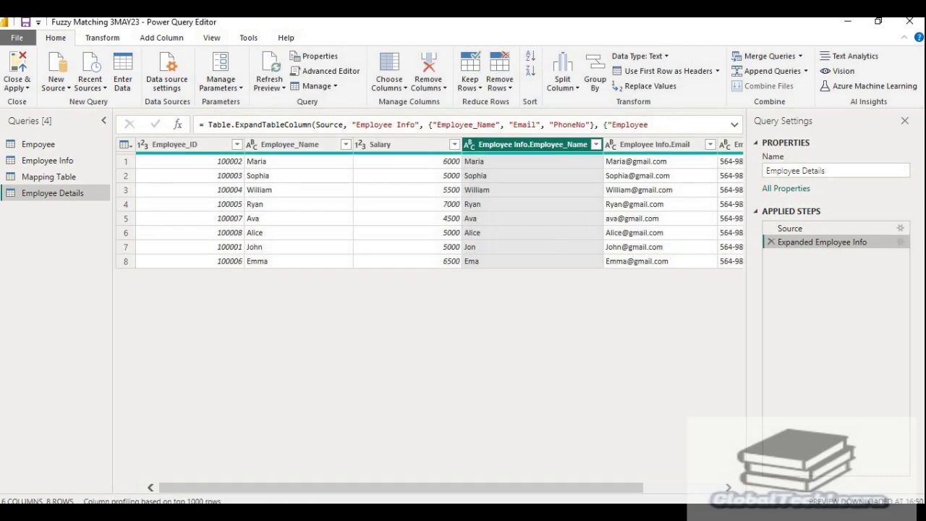
left_click(298, 248)
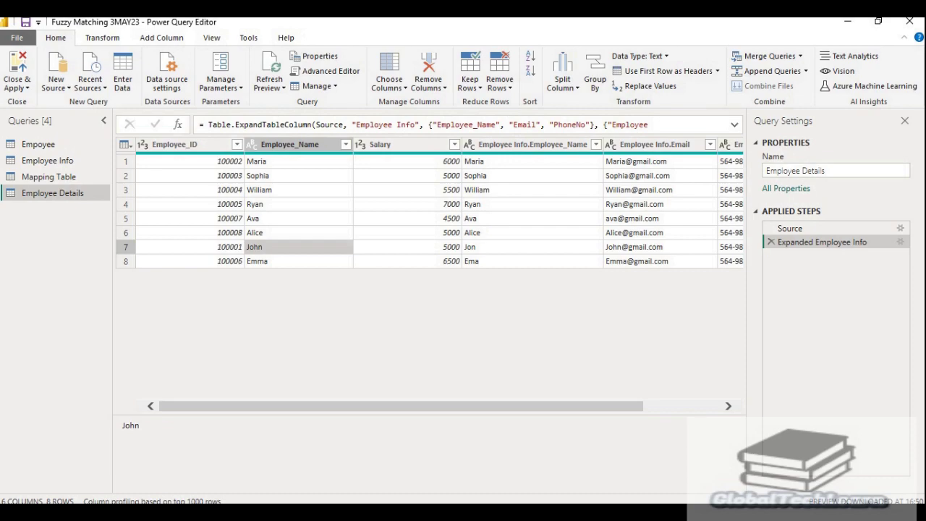
left_click(298, 261)
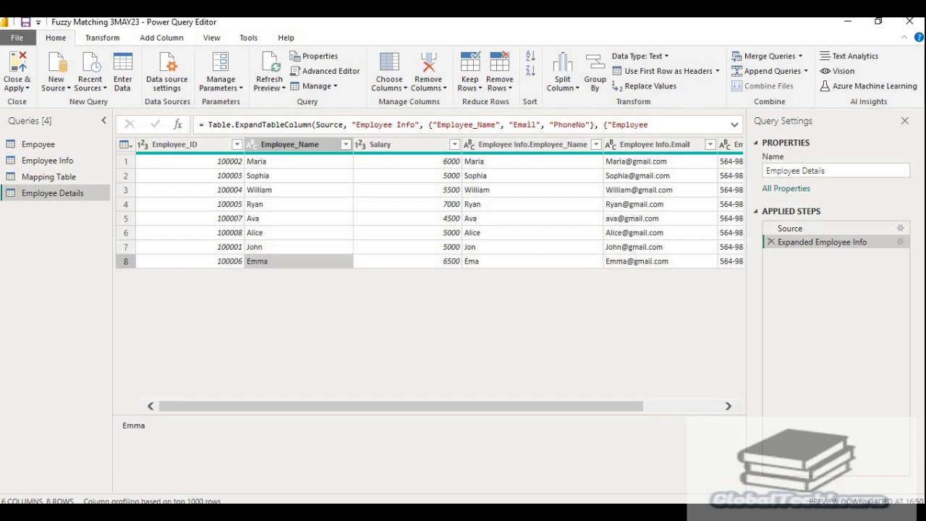
left_click(514, 248)
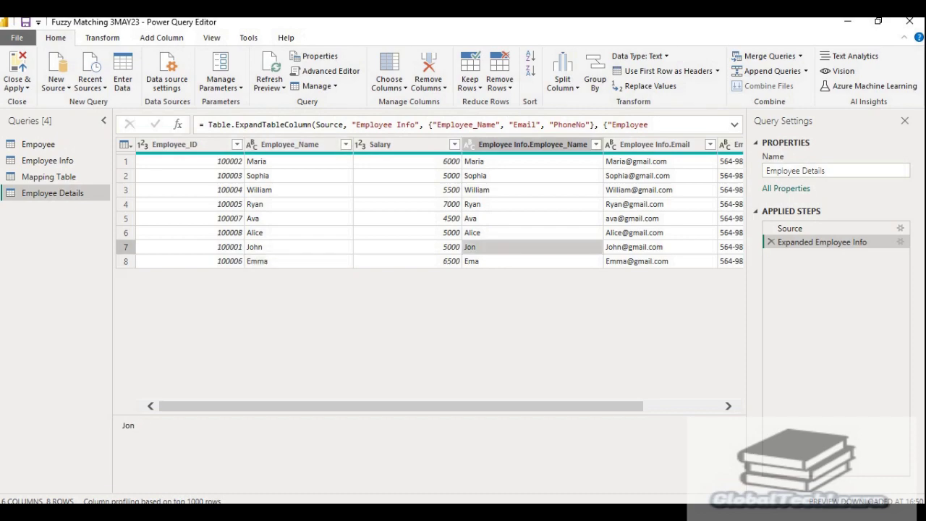
left_click(304, 247)
left_click(514, 248)
left_click(298, 261)
left_click(514, 261)
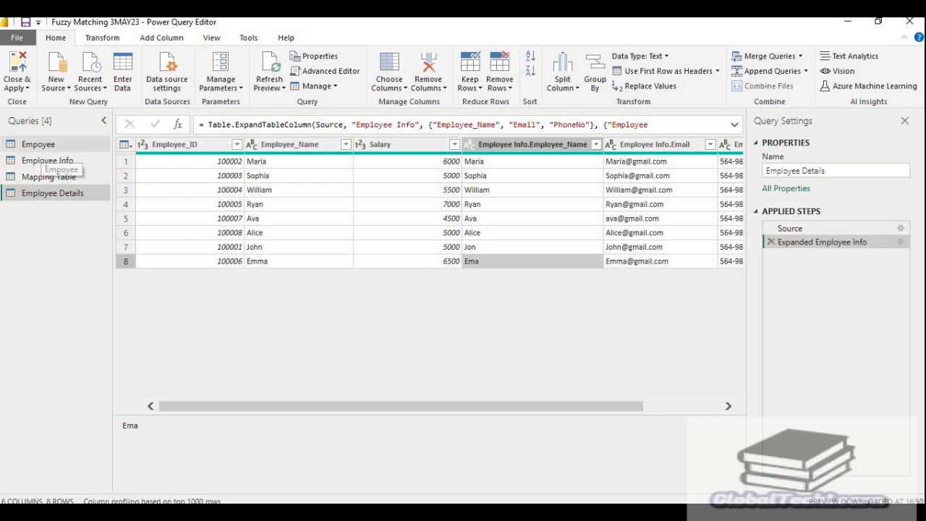
Step: Compare Empoyee with Employee Details, and check the Employee_Name spellings in rows 9 and 10 of Empoyee and Employee Info
left_click(40, 145)
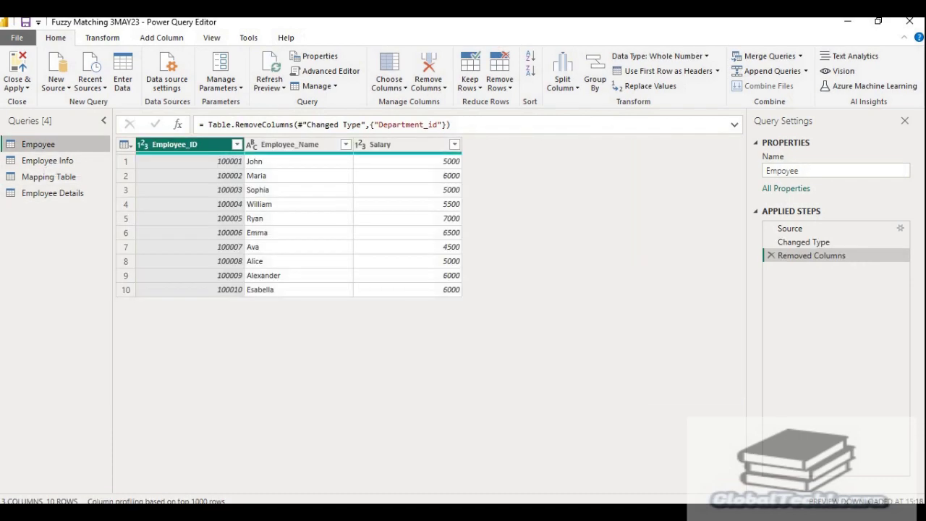
left_click(52, 193)
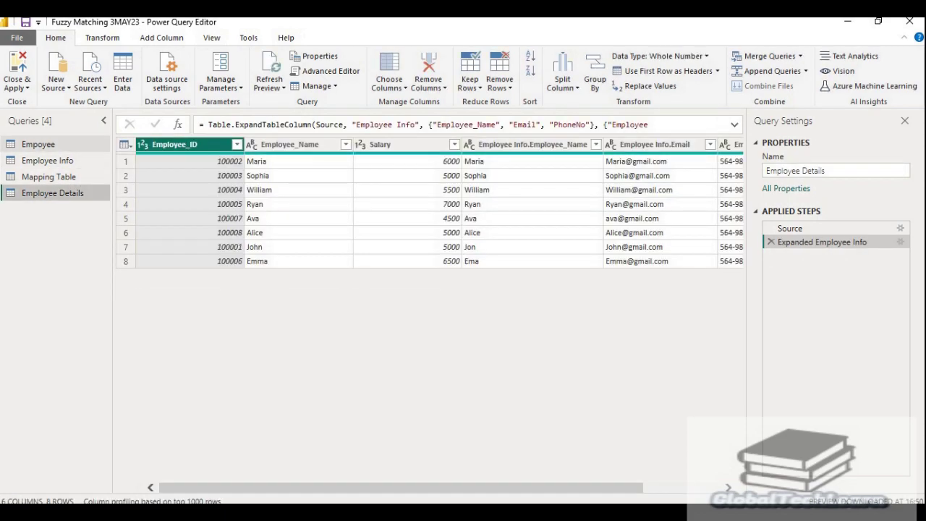
left_click(39, 144)
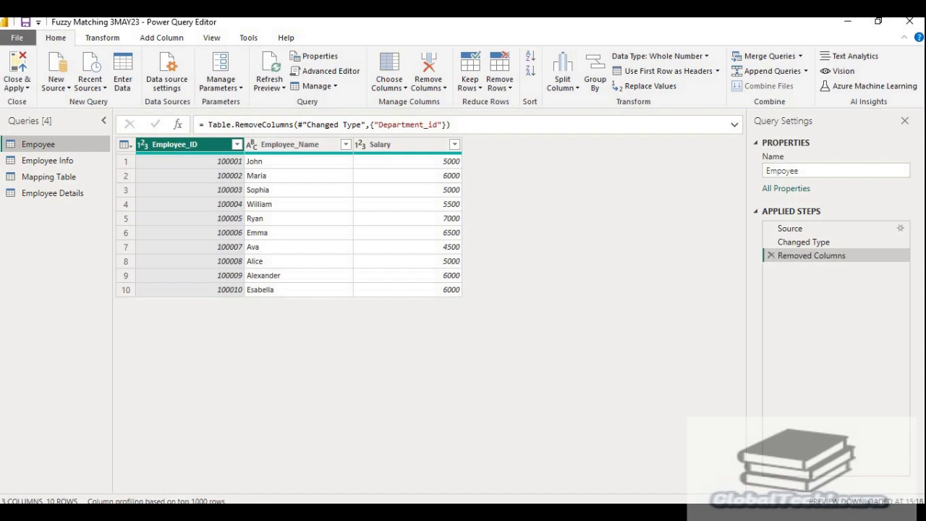
left_click(298, 275)
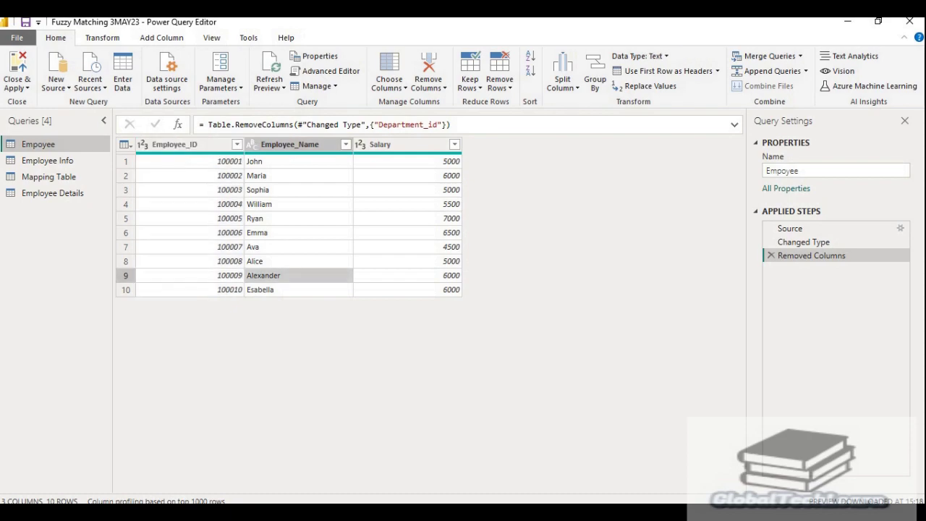
left_click(298, 290)
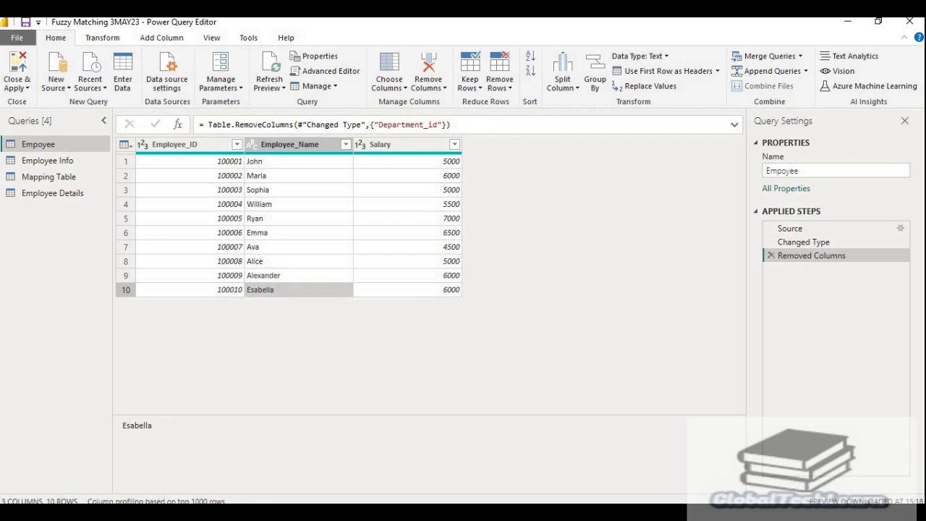
left_click(48, 161)
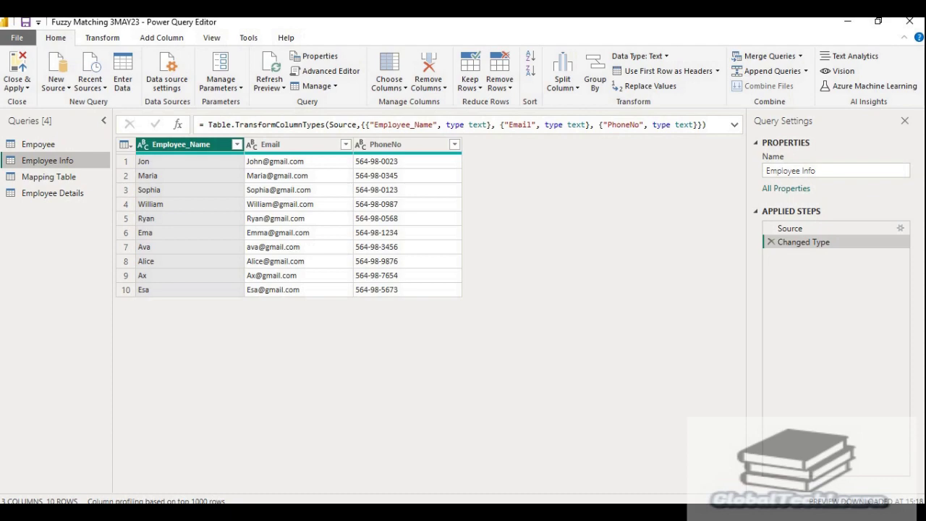
left_click(167, 276)
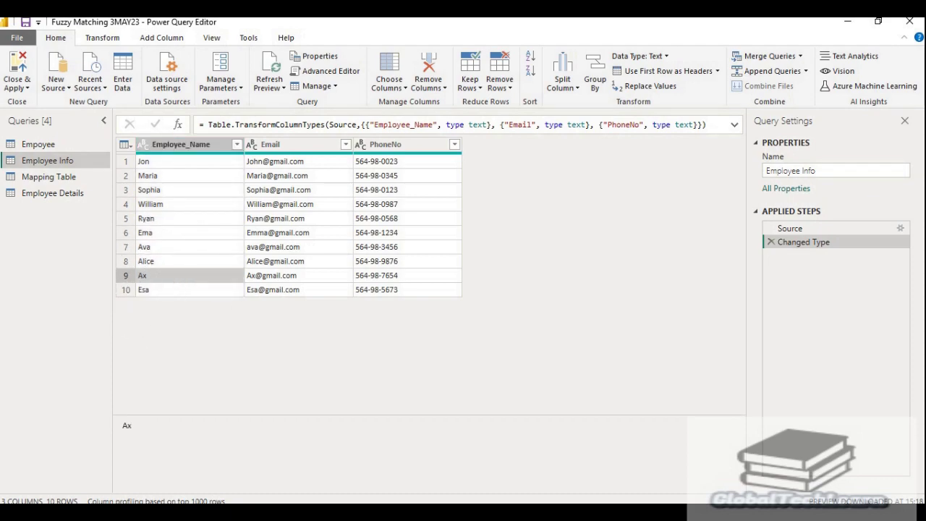
left_click(158, 290)
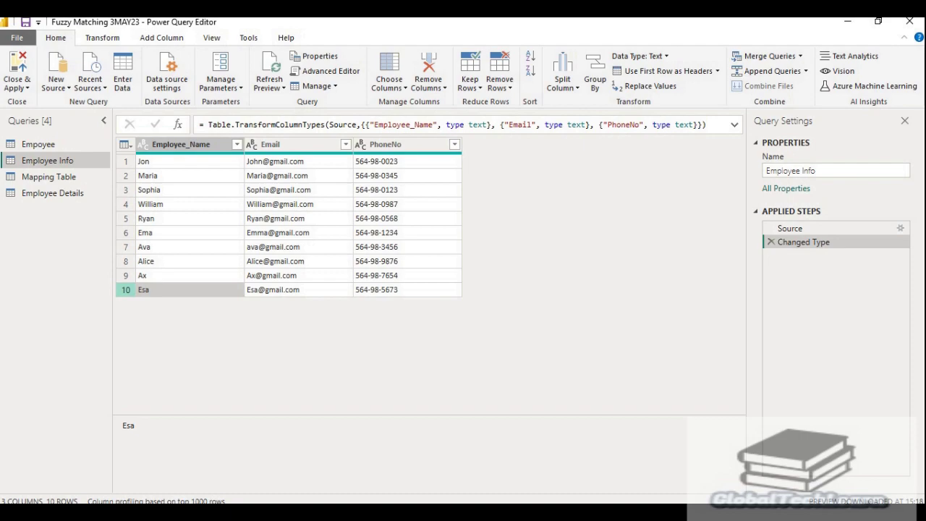
left_click(38, 144)
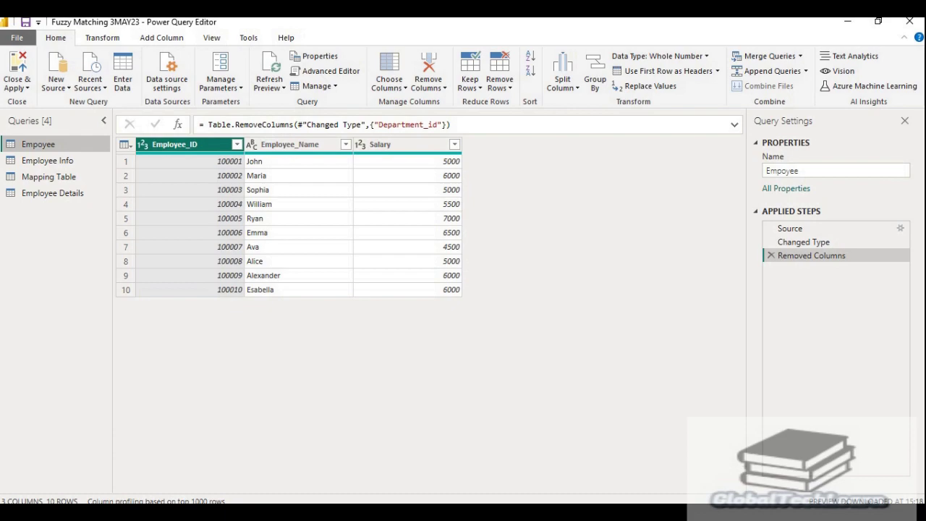
Step: Examine the From and To name pairs in both rows of the Mapping Table query
left_click(48, 176)
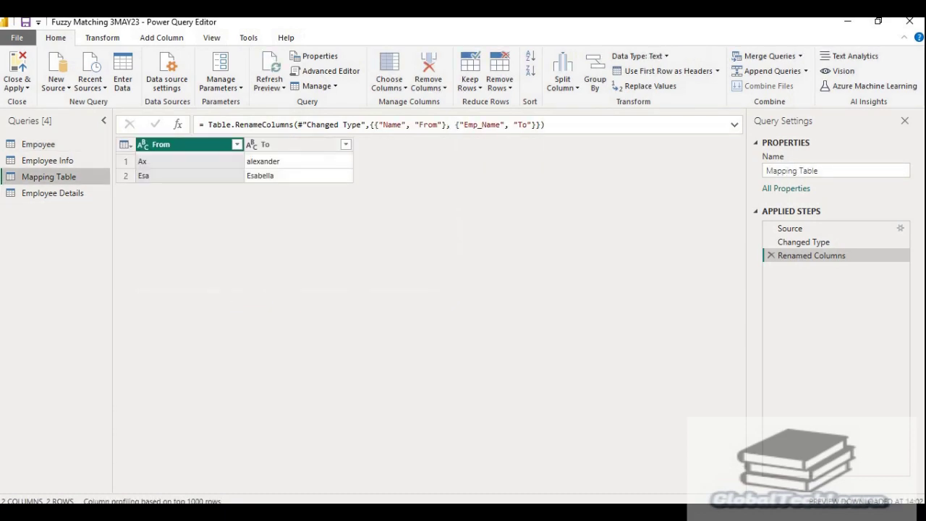
left_click(289, 161)
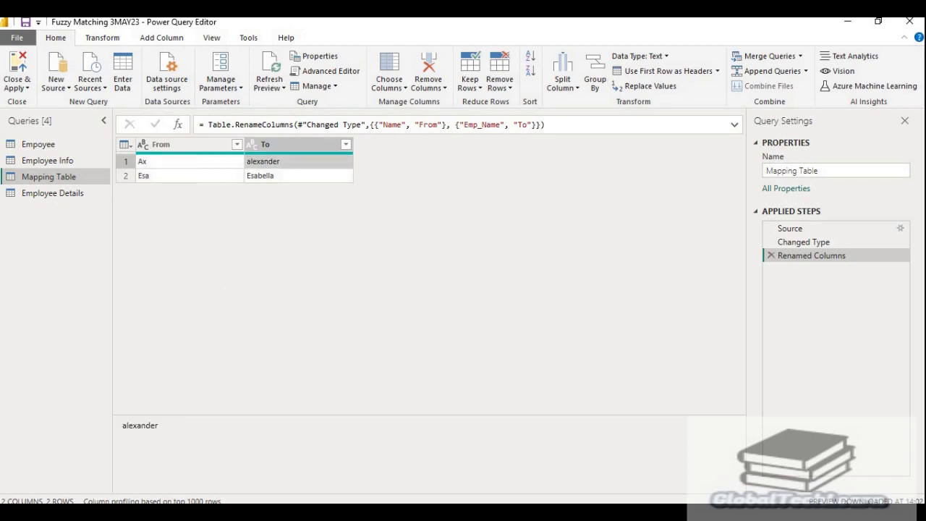
left_click(189, 161)
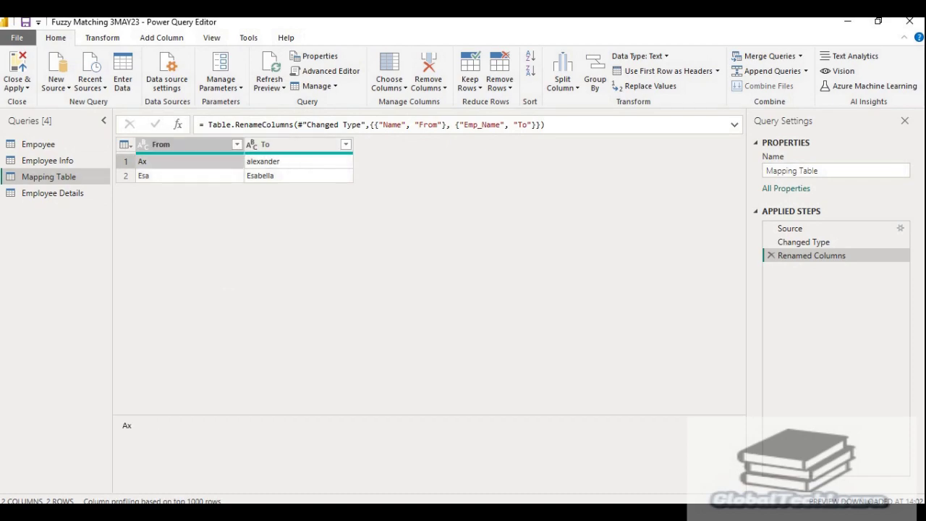
left_click(289, 161)
left_click(190, 176)
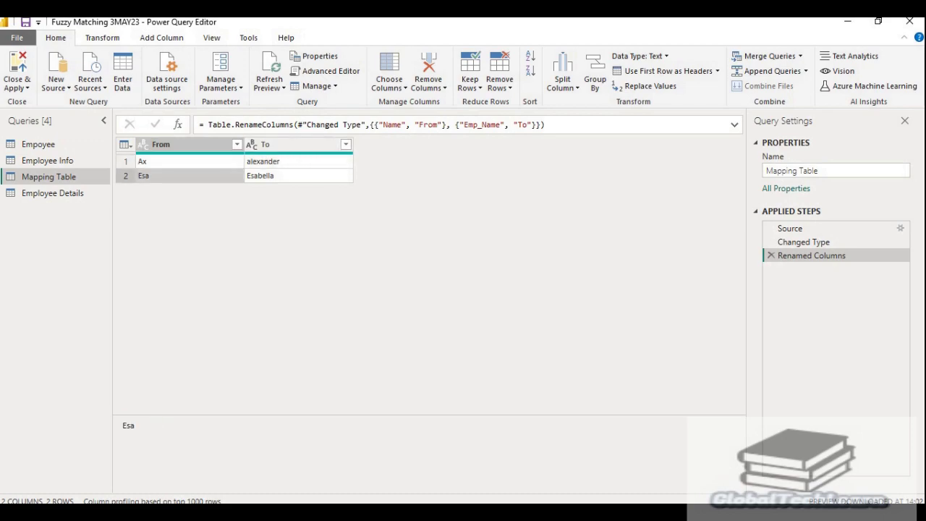
left_click(290, 176)
Step: Review the fuzzy matching options in the Source merge settings of Employee Details, from similarity threshold to transformation table, and leave without changes
left_click(53, 193)
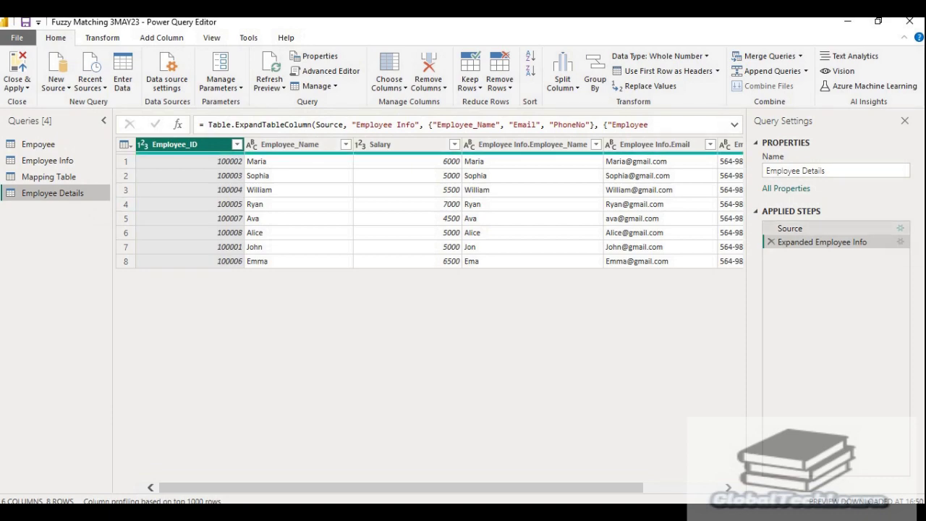
left_click(789, 228)
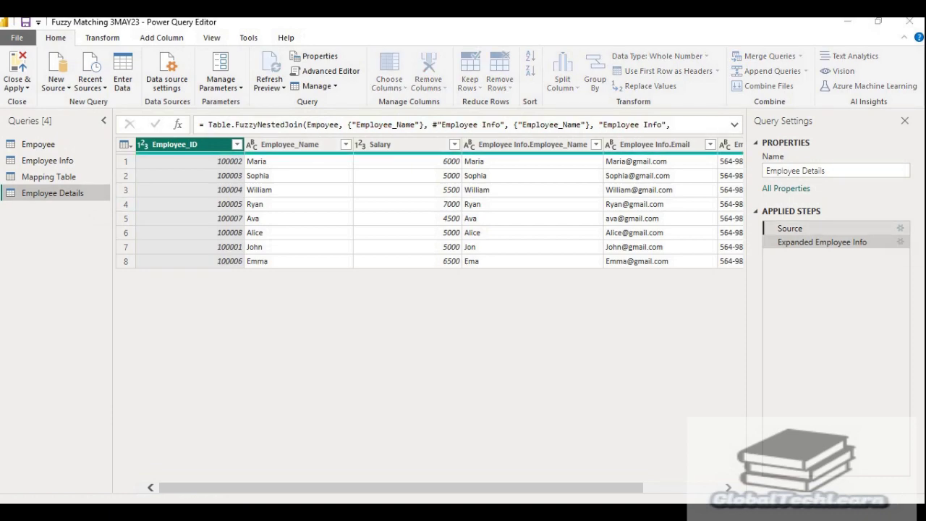
left_click(901, 228)
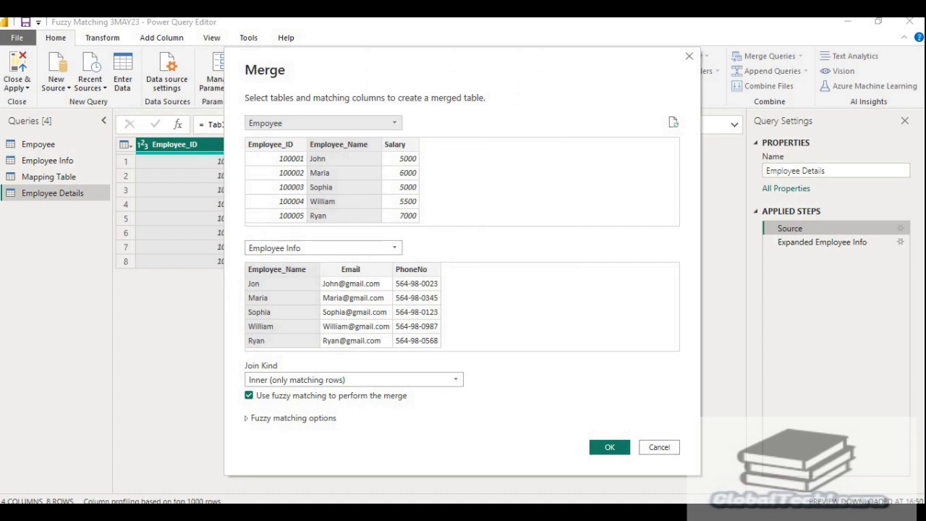
left_click_drag(348, 64, 334, 31)
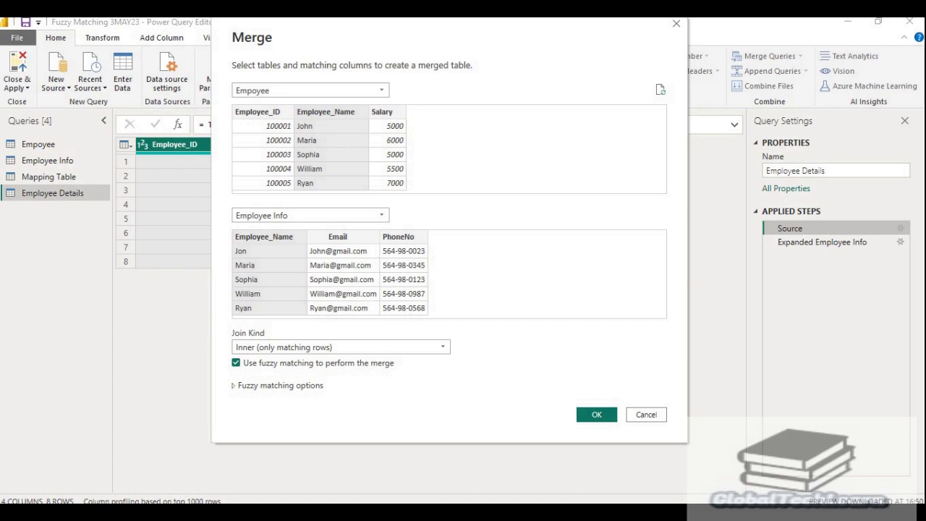
left_click(234, 385)
left_click(293, 447)
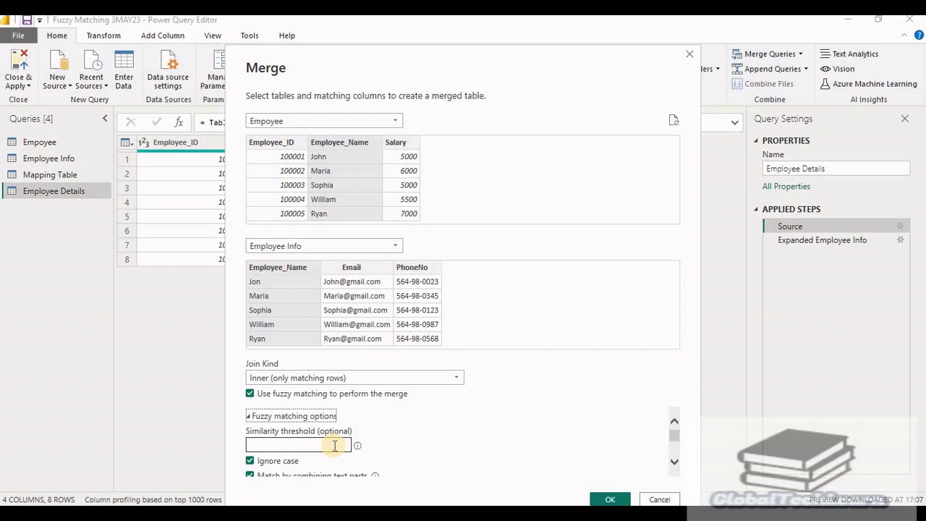
mouse_move(356, 449)
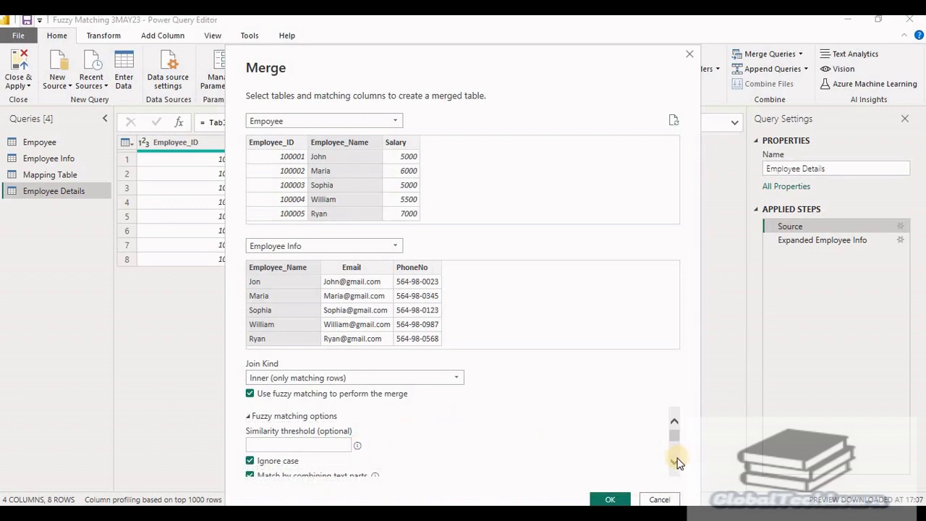
left_click(675, 461)
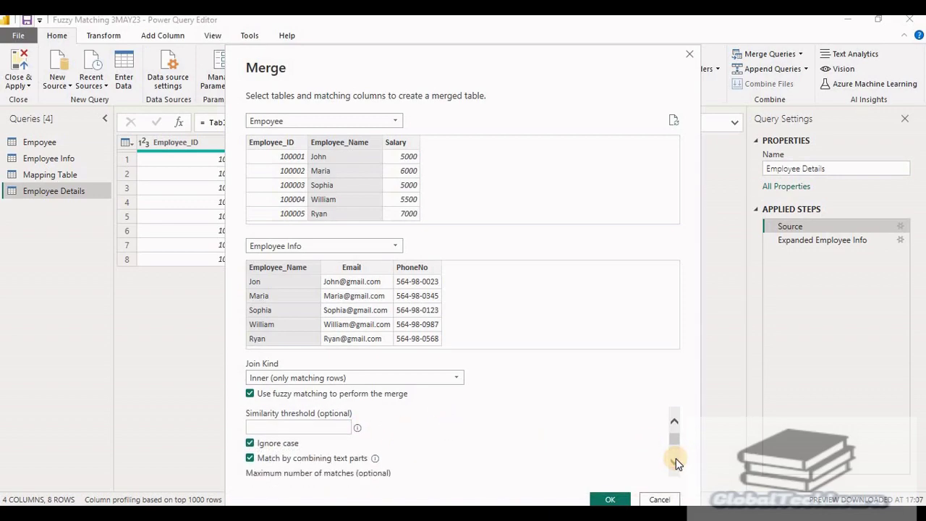
left_click(675, 461)
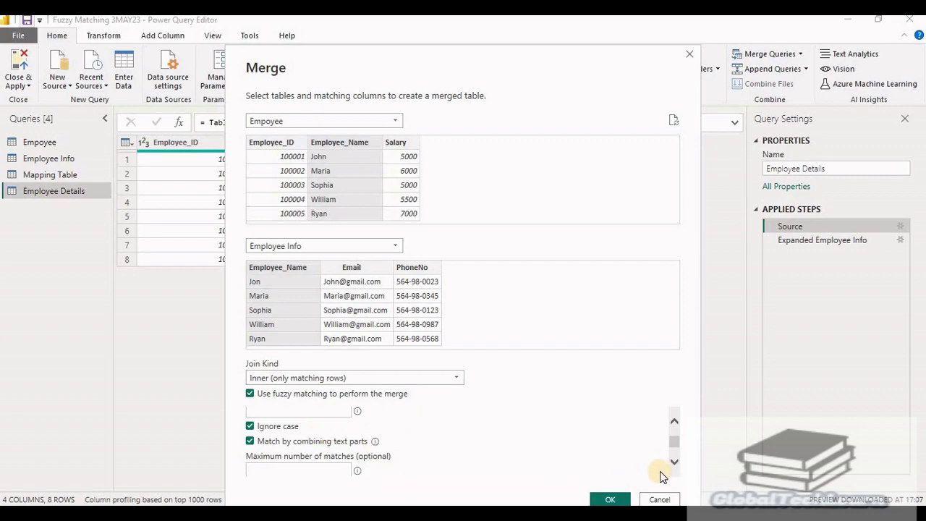
left_click(674, 464)
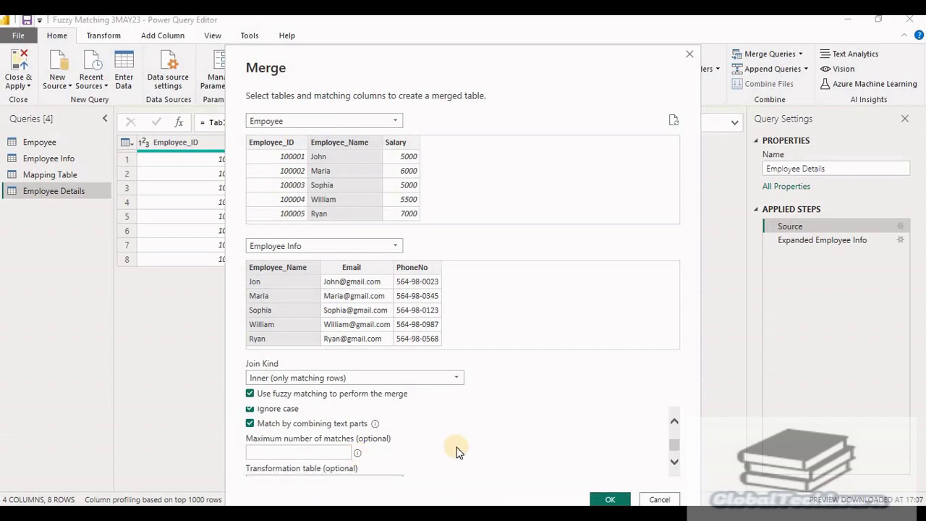
left_click(672, 462)
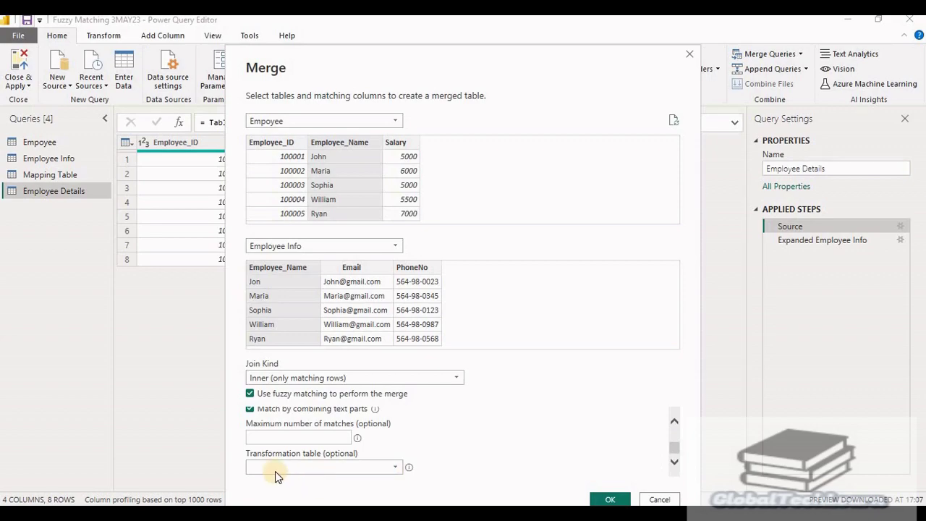
left_click(657, 499)
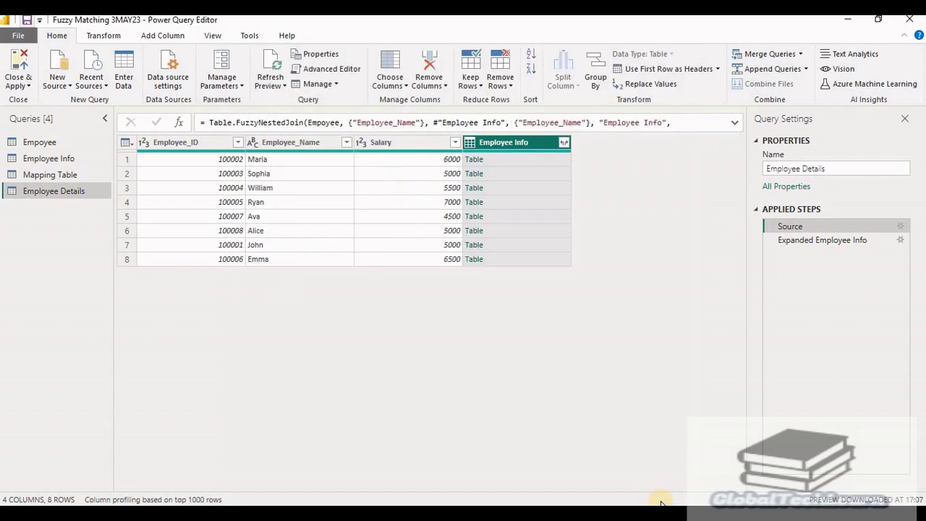
Step: Check the expanded Employee Details rows against the names in rows 9 and 10 of Empoyee and Employee Info
left_click(803, 240)
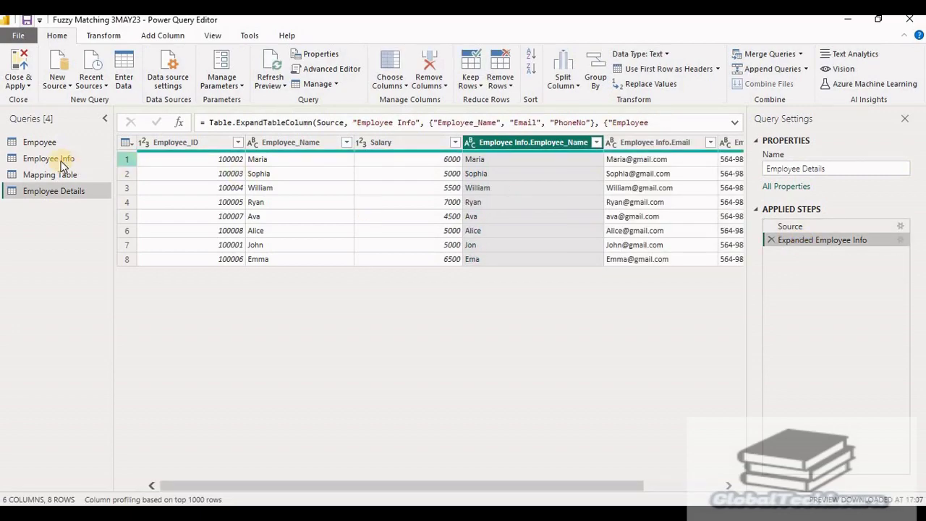
left_click(42, 144)
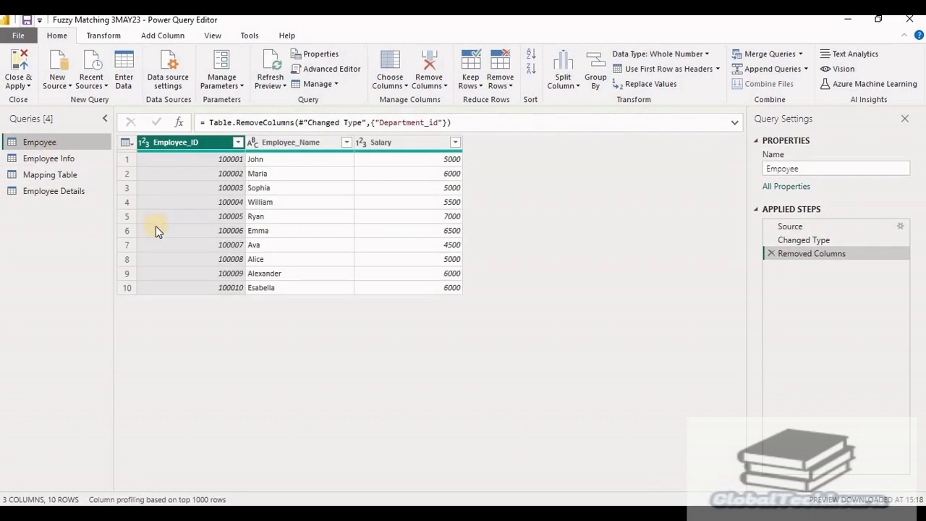
left_click(281, 275)
left_click(275, 288)
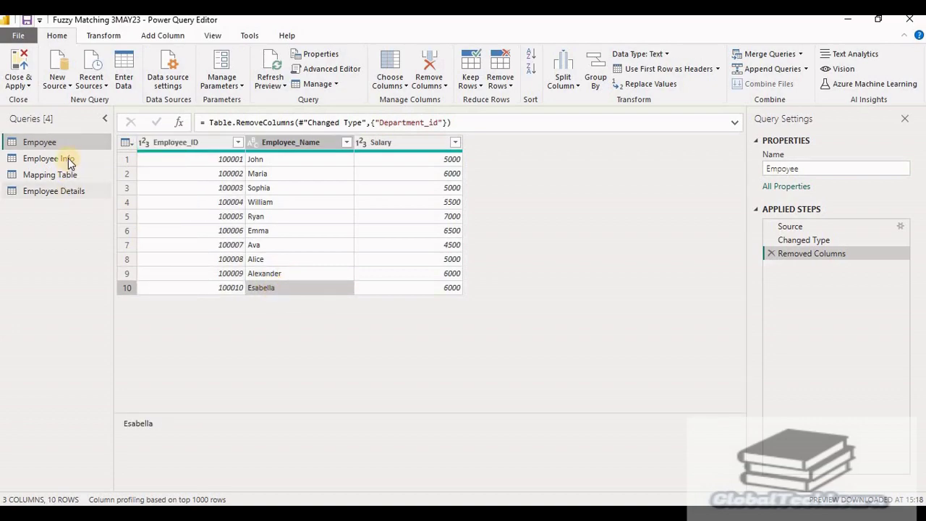
left_click(65, 159)
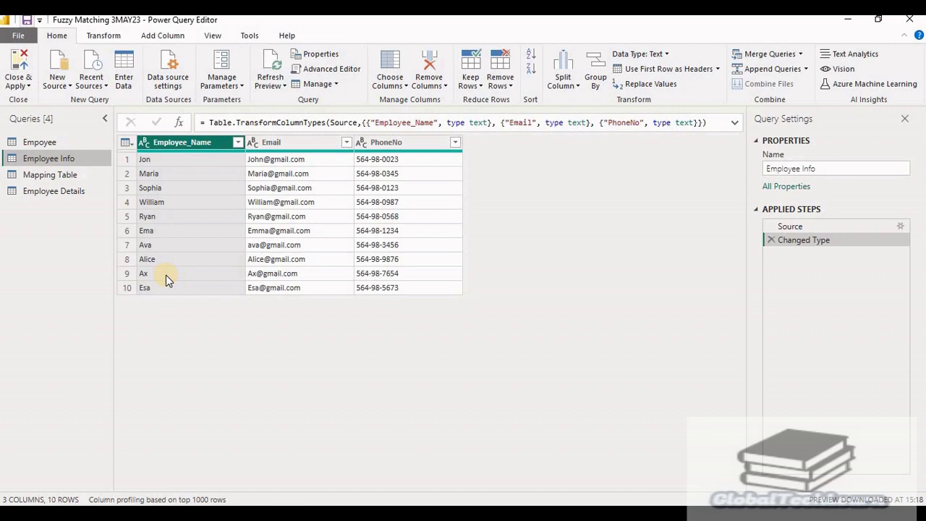
left_click(165, 275)
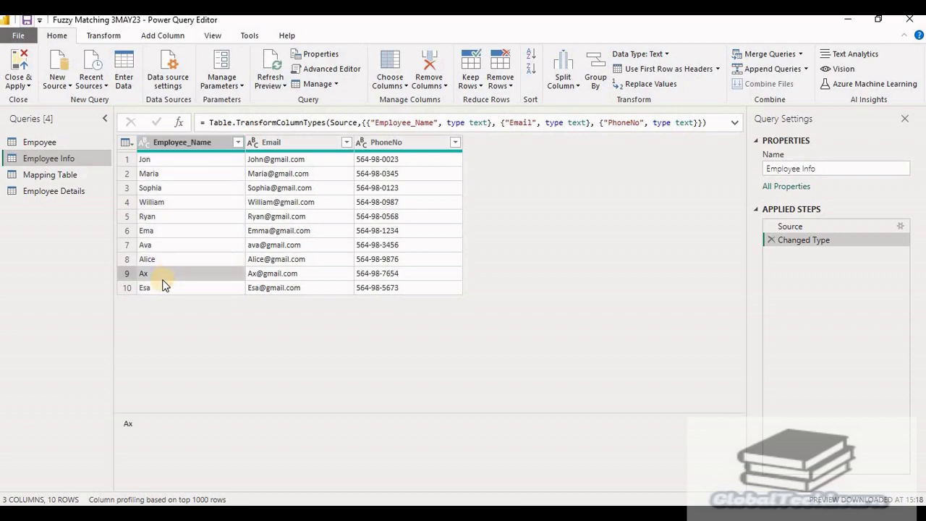
left_click(162, 290)
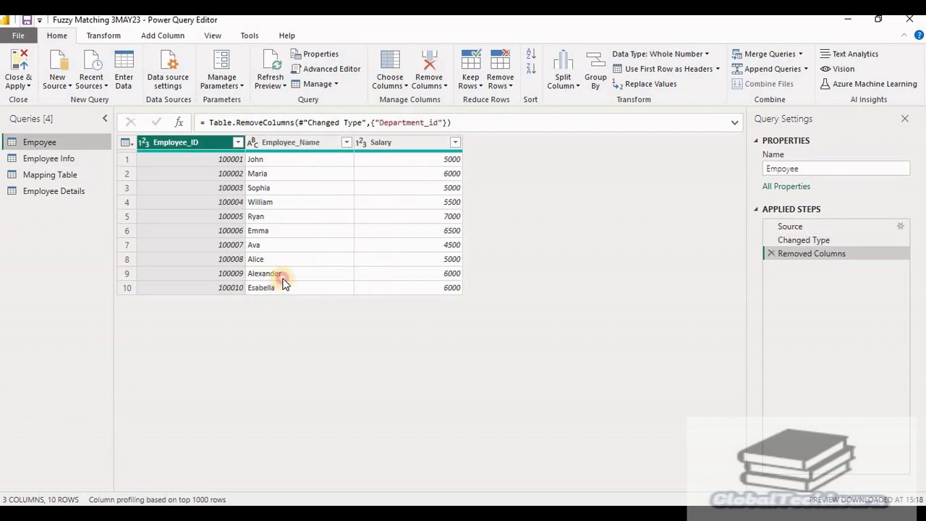
Step: Compare the names in rows 9 and 10 of Empoyee with the Mapping Table pairs, and return to the Employee Details query
left_click(283, 276)
left_click(282, 290)
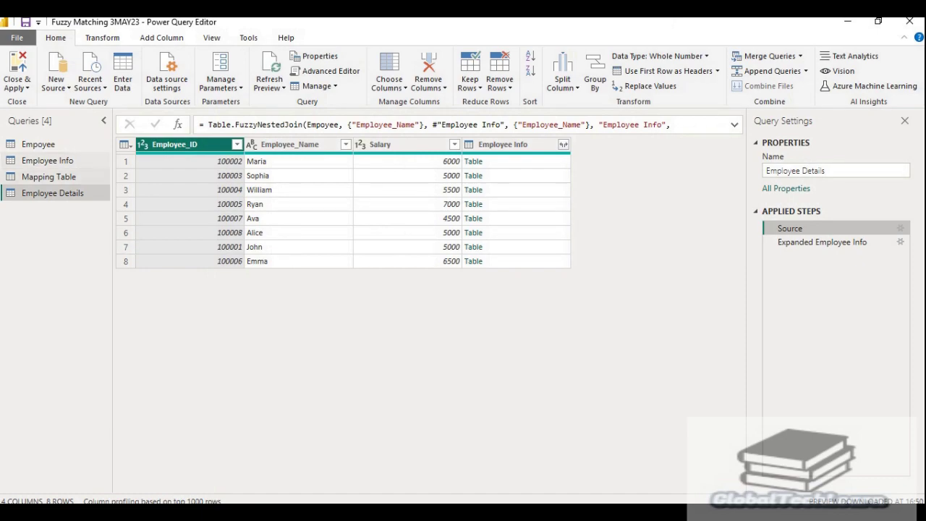
left_click_drag(48, 174, 50, 192)
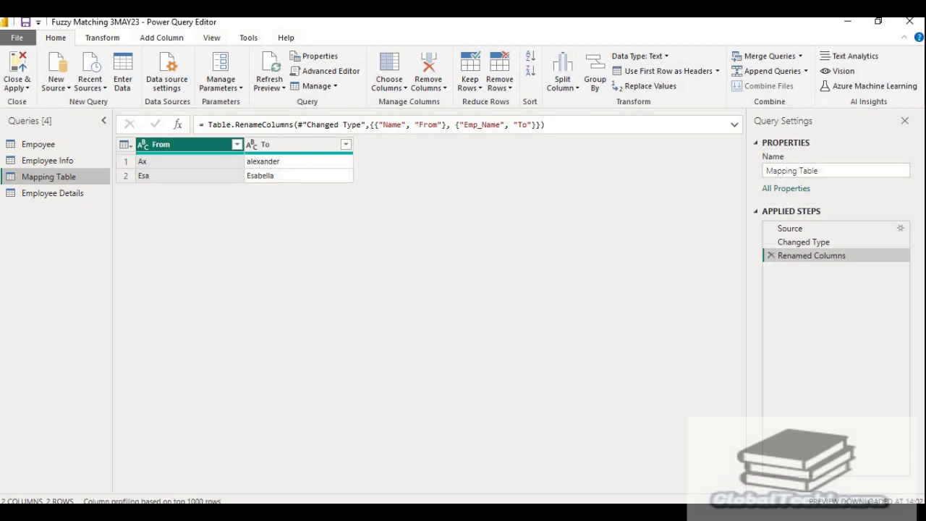
left_click(52, 193)
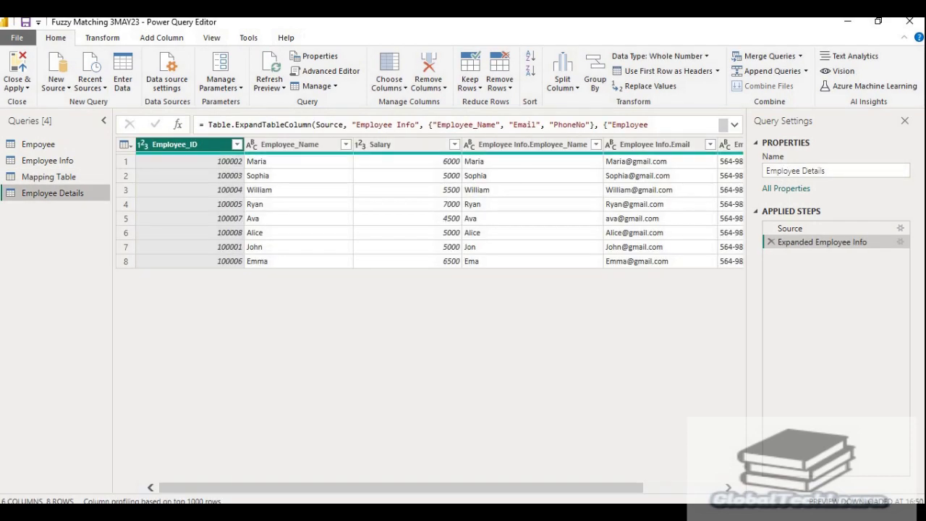
Step: Set Mapping Table as the transformation table in the fuzzy matching options of the Employee Details Source merge, and apply it
left_click(900, 229)
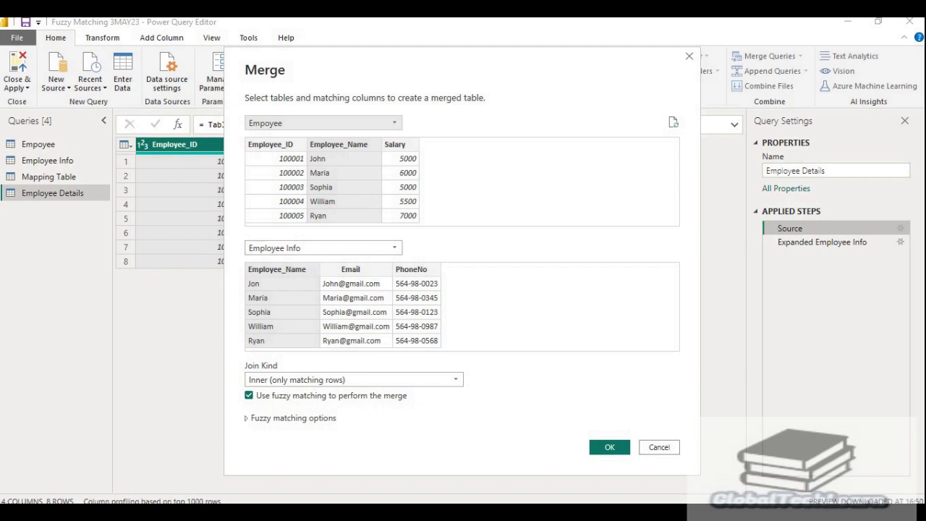
left_click(248, 419)
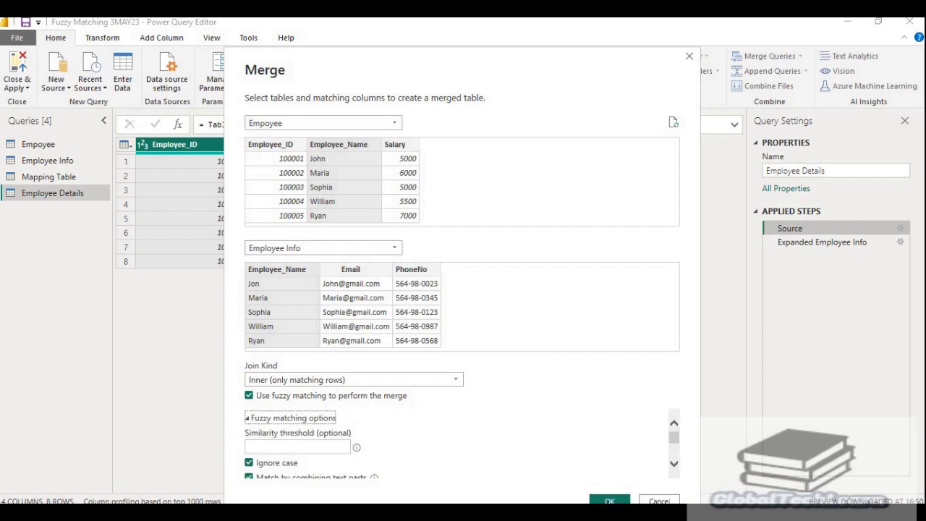
scroll(456, 443, "down", 3)
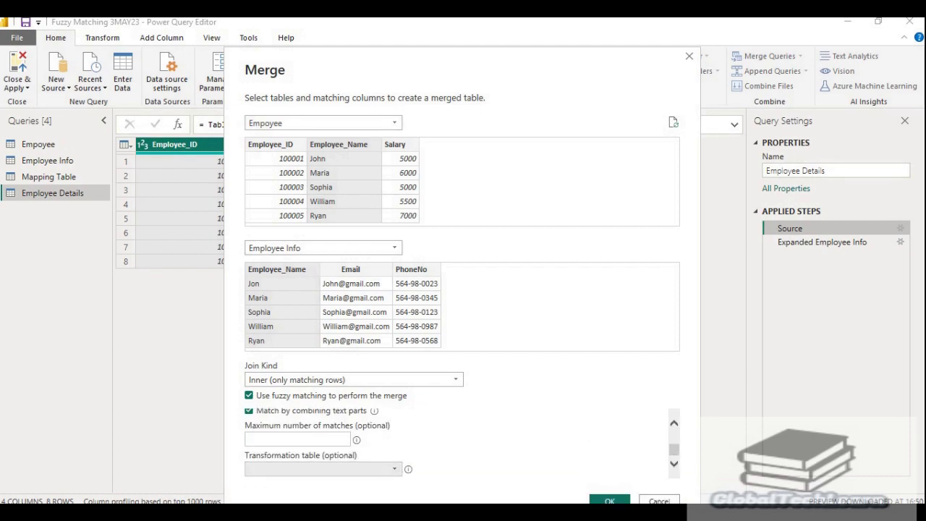
left_click(394, 469)
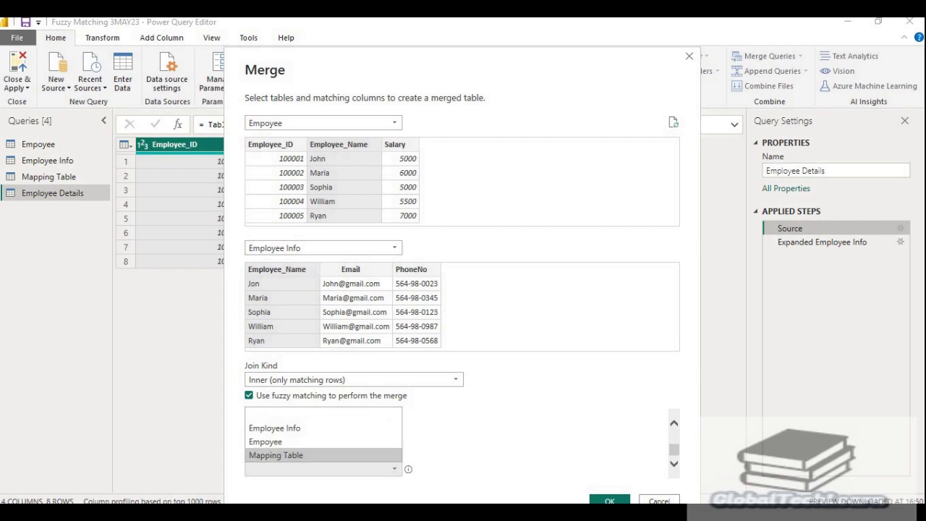
left_click(304, 455)
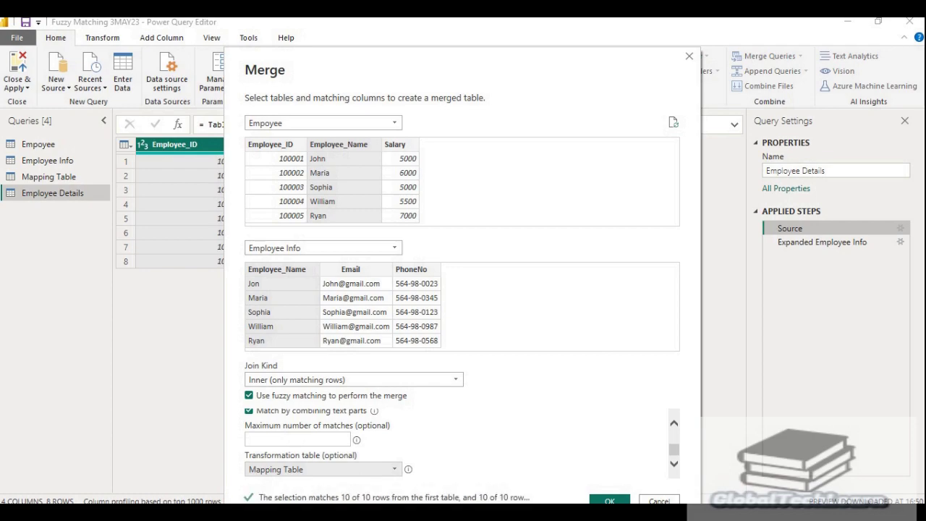
left_click_drag(463, 64, 454, 31)
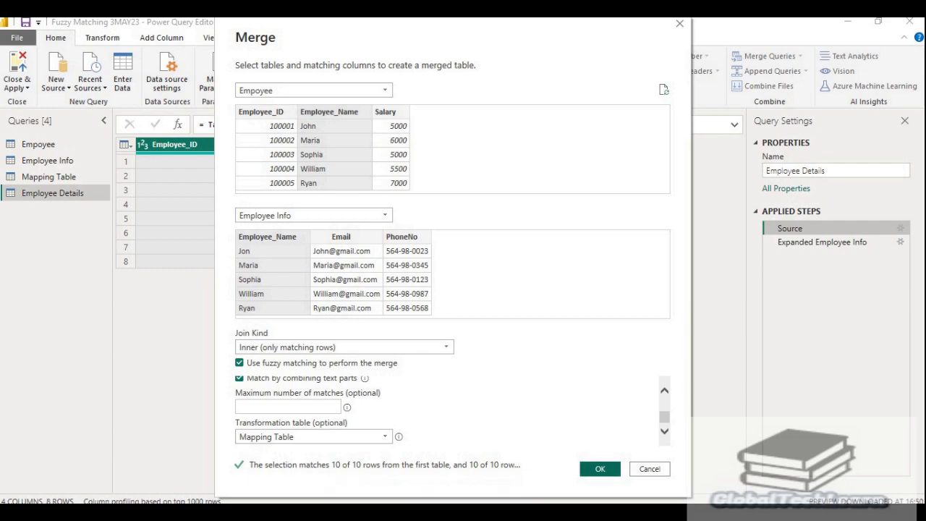
left_click(600, 469)
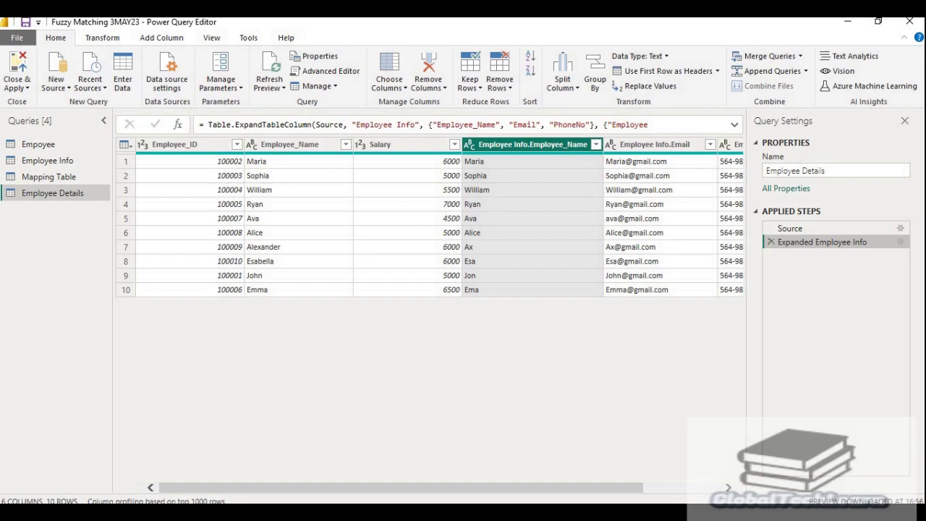
Step: Inspect rows 7 and 8 of the expanded Employee Details, comparing Employee_Name with Employee Info.Employee_Name
left_click(298, 247)
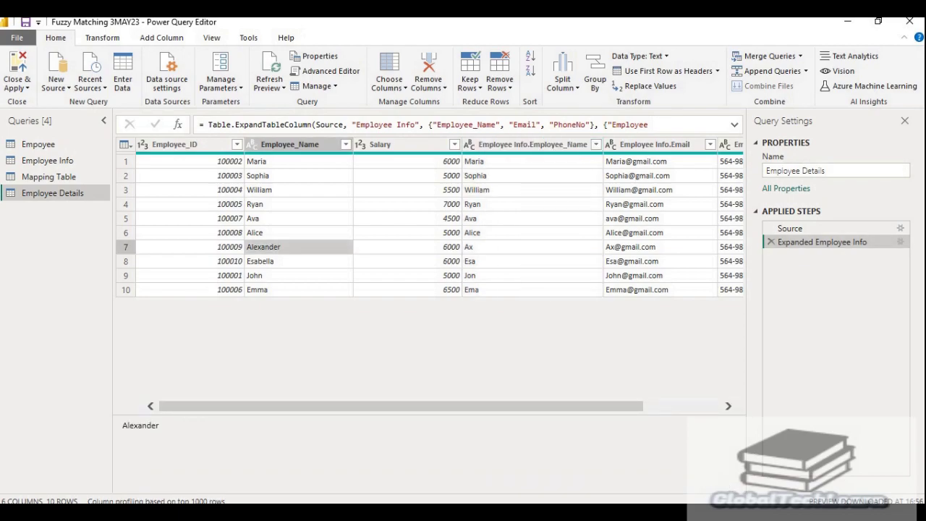
left_click(507, 248)
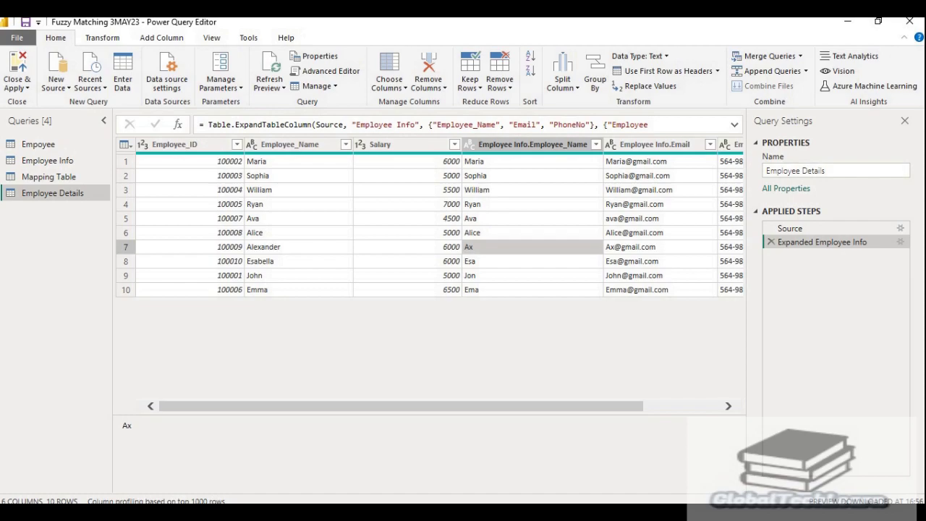
left_click(126, 248)
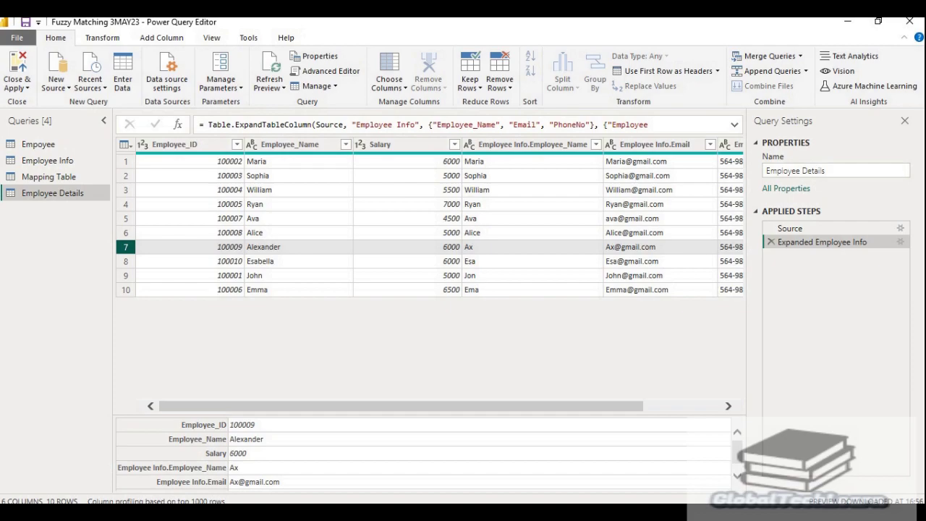
left_click(125, 261)
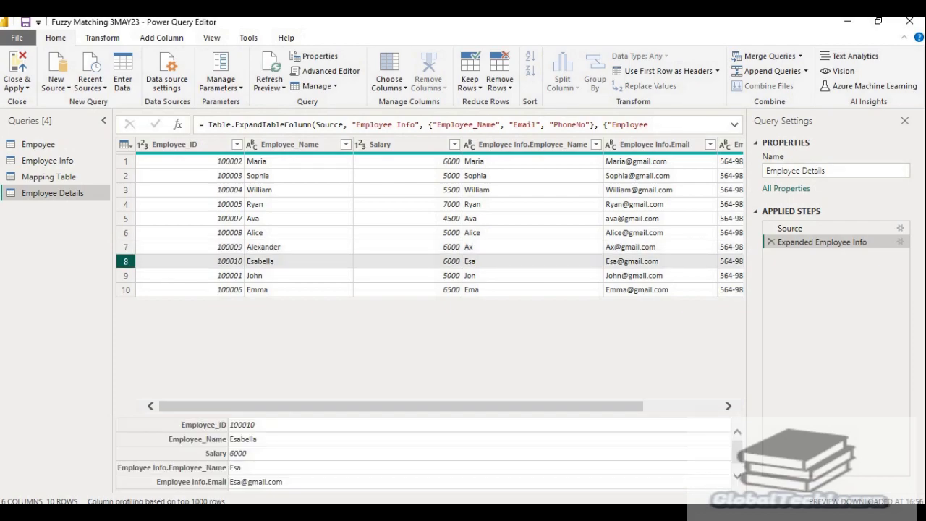